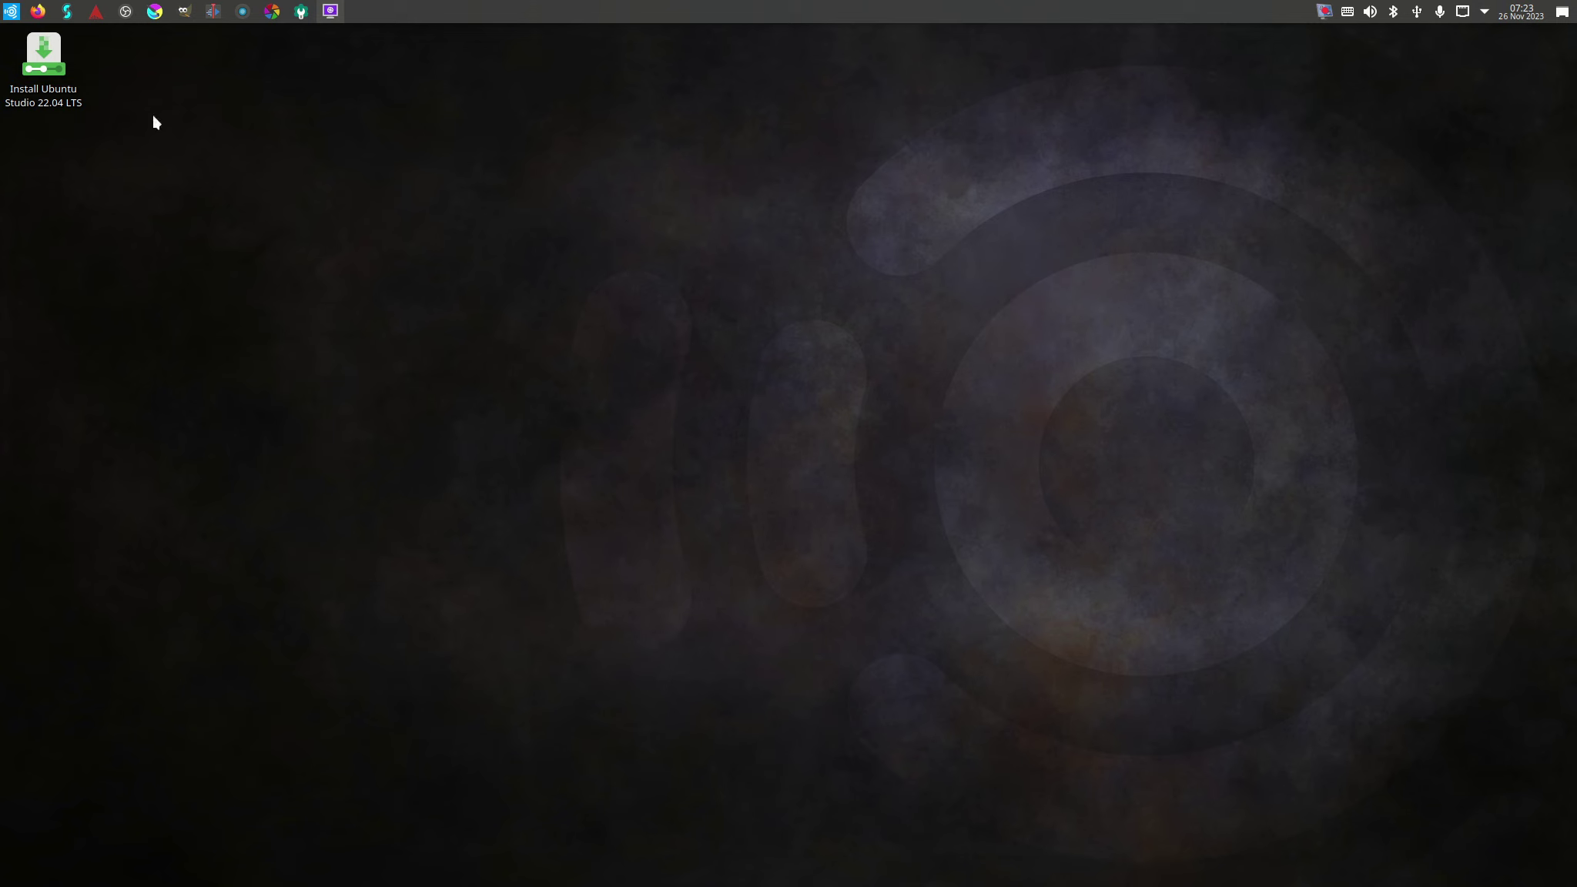
Browse the application launcher menu, then close it.
left_click(11, 11)
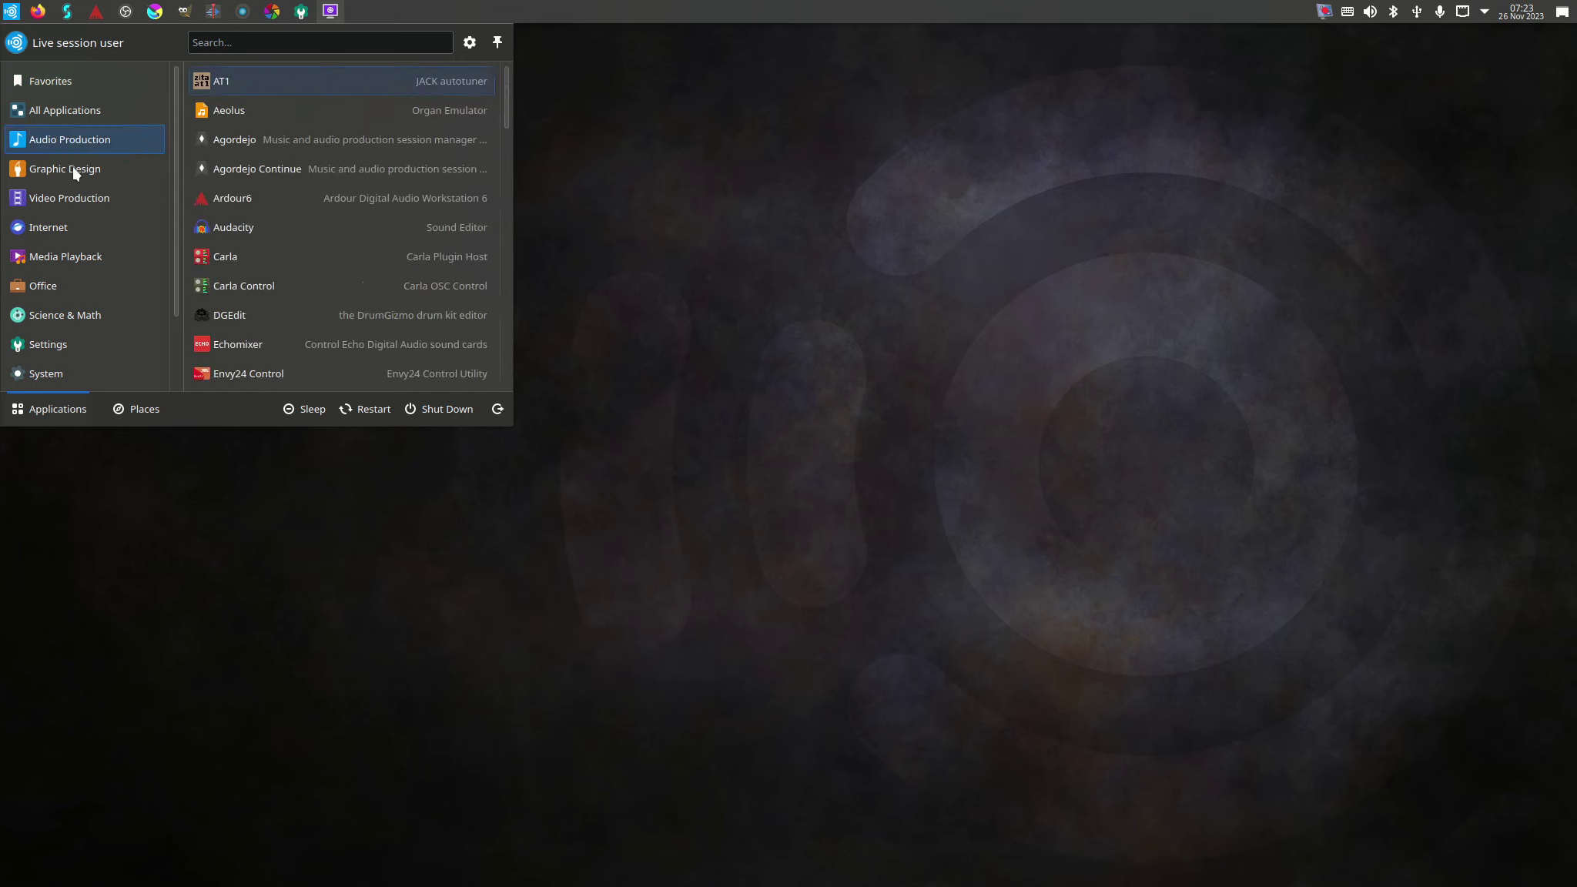
mouse_move(77, 146)
scroll(349, 170, "down", 6)
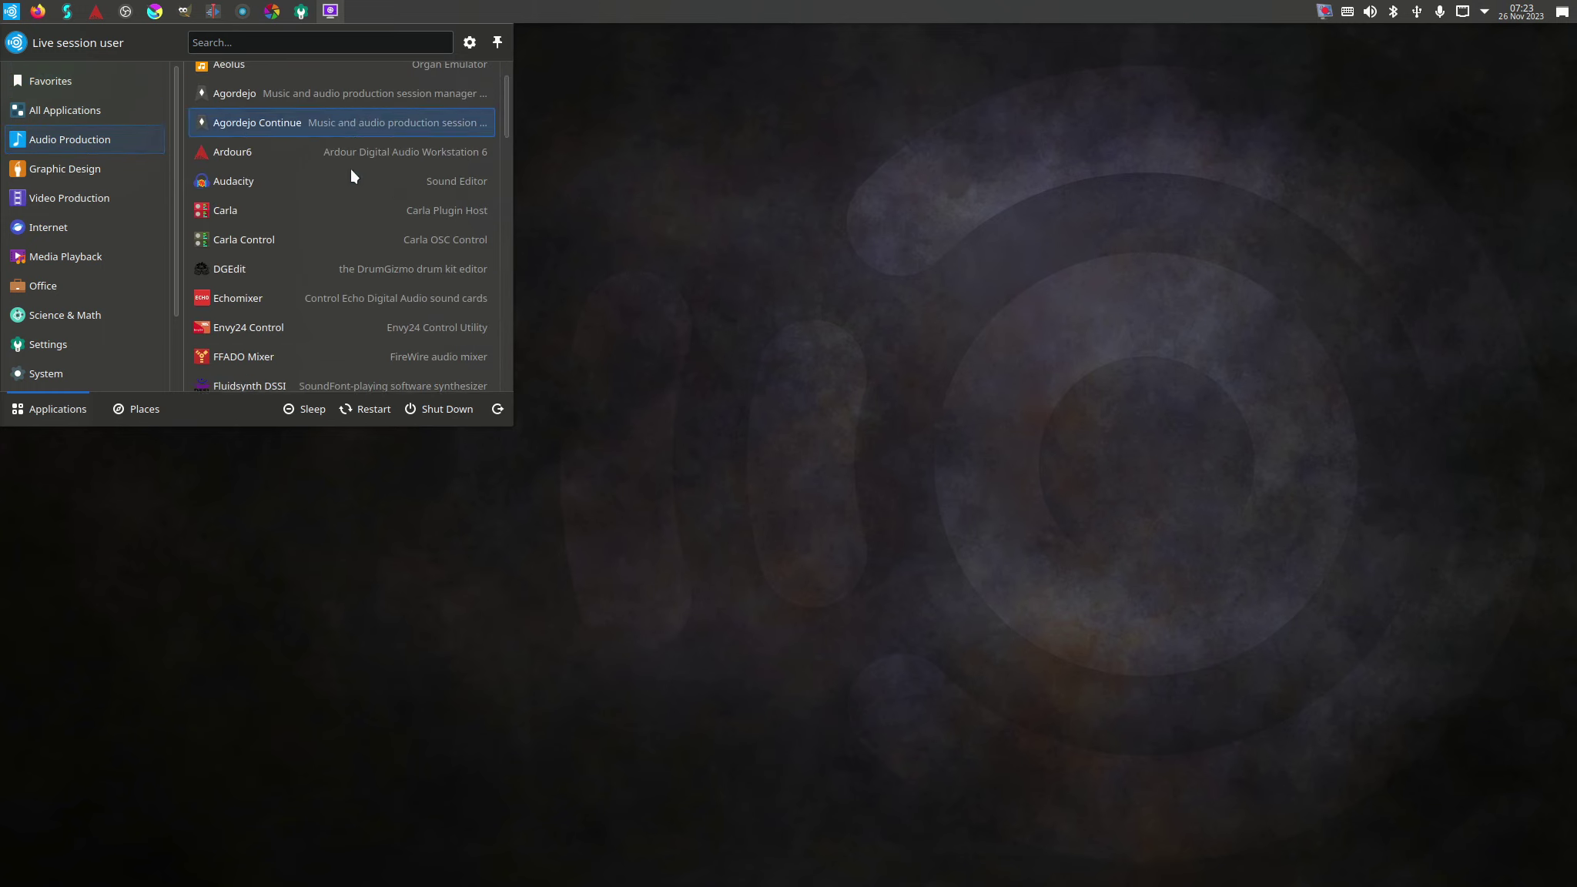
scroll(346, 181, "down", 10)
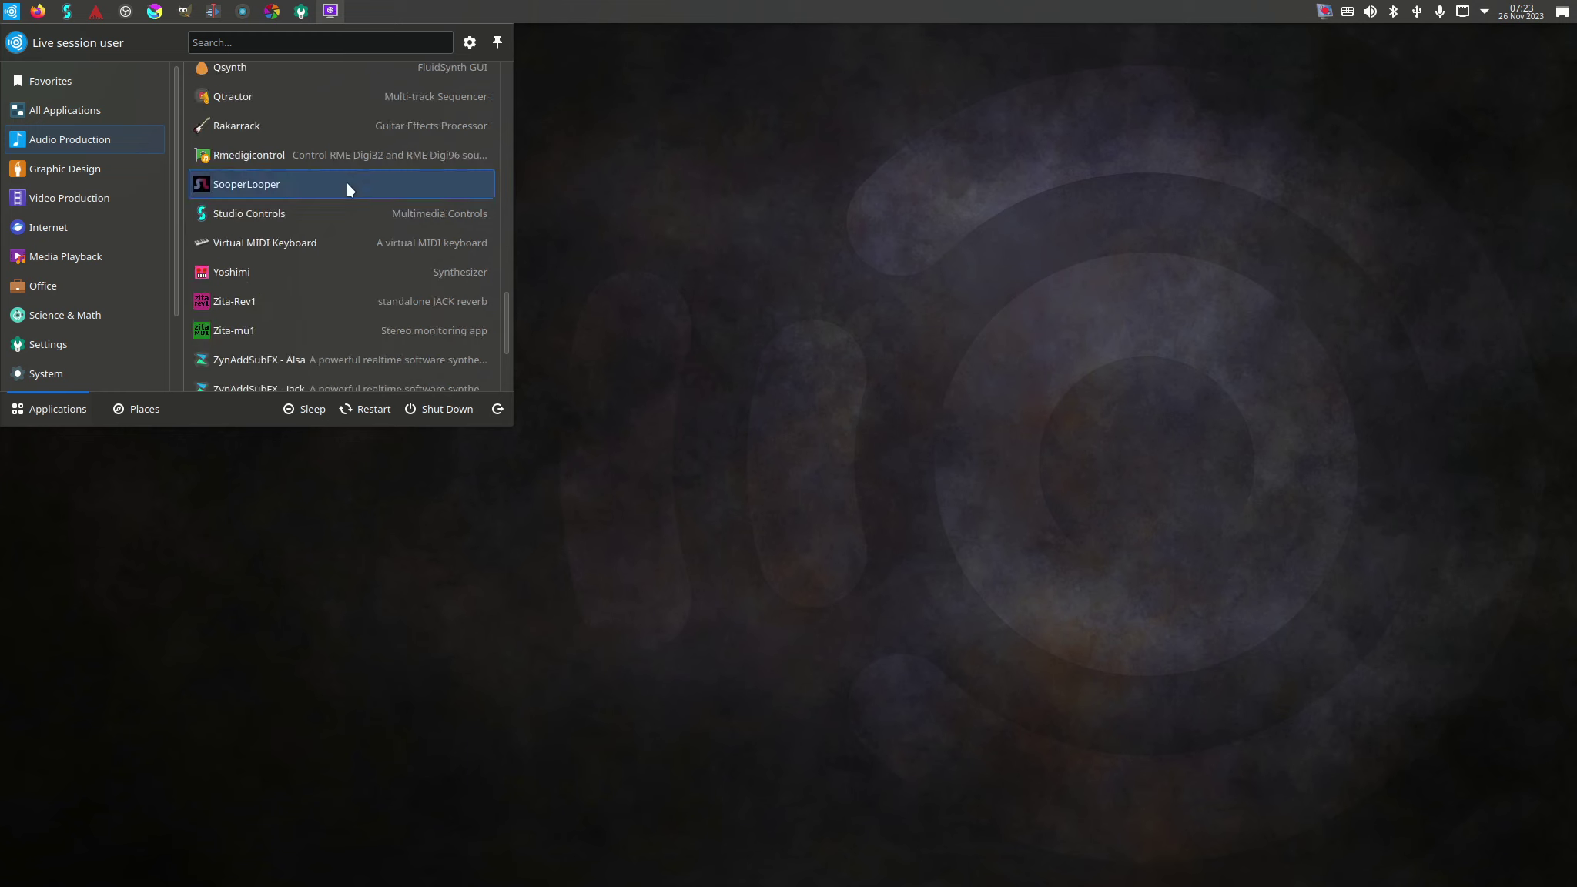
scroll(344, 169, "up", 13)
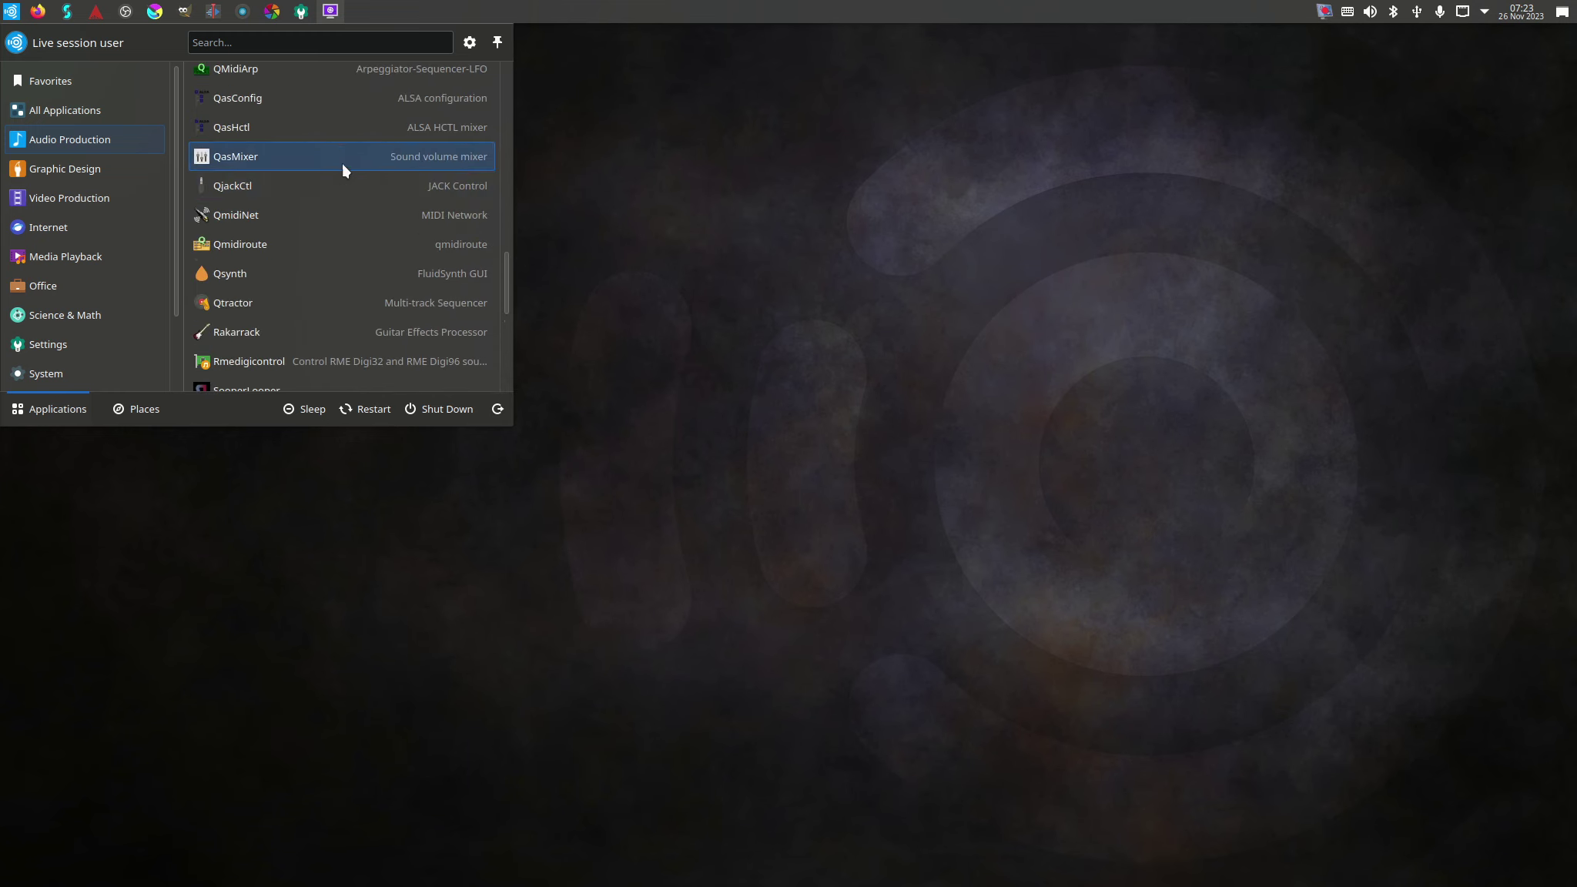
scroll(343, 137, "up", 5)
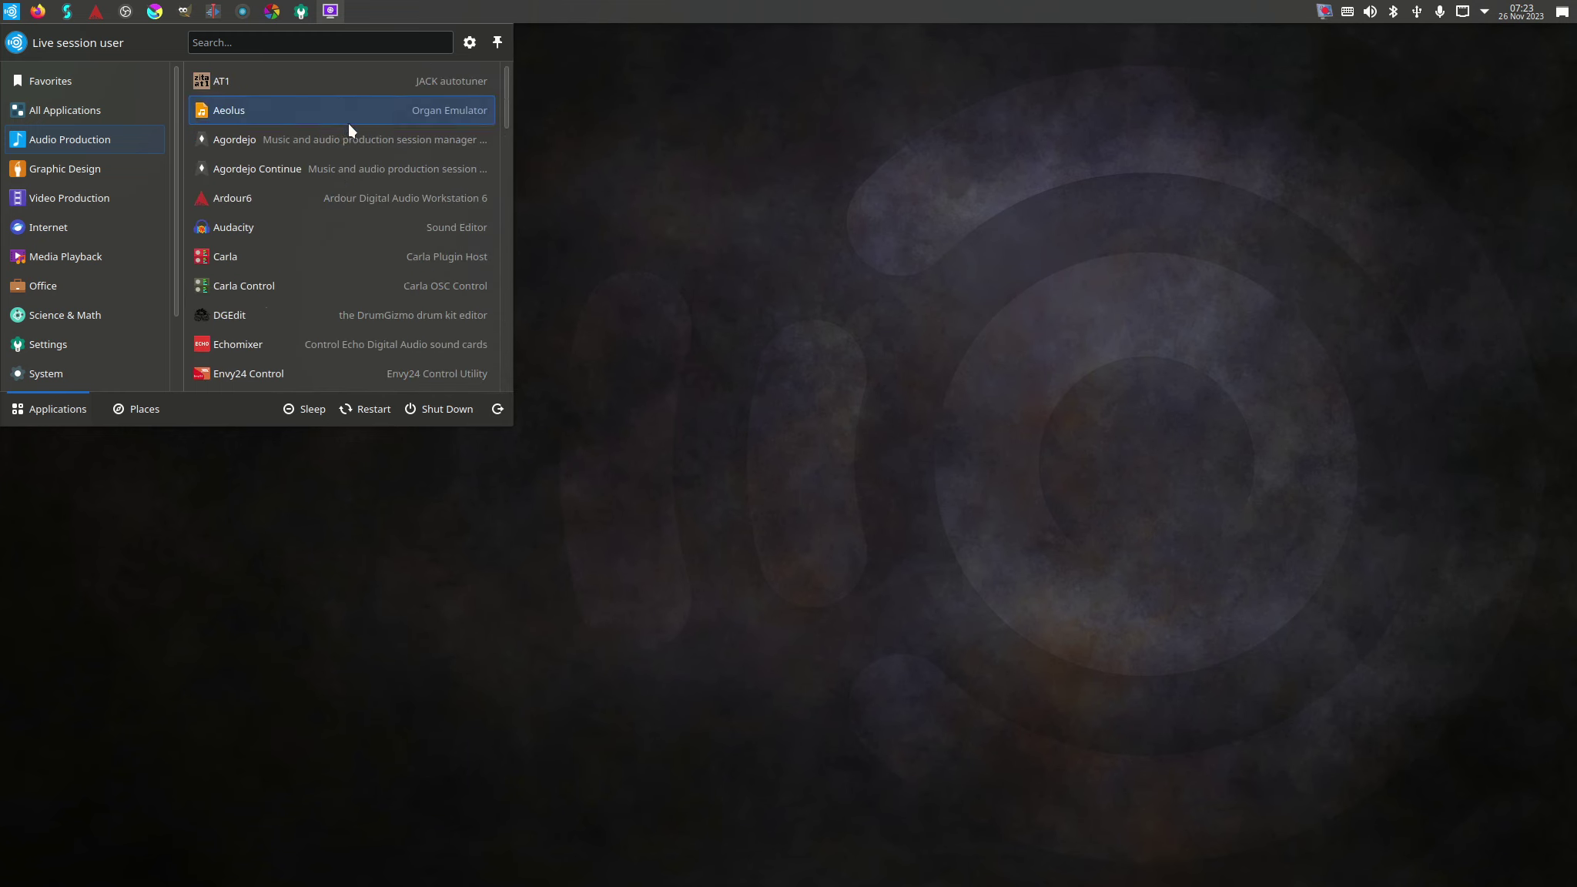
left_click(766, 129)
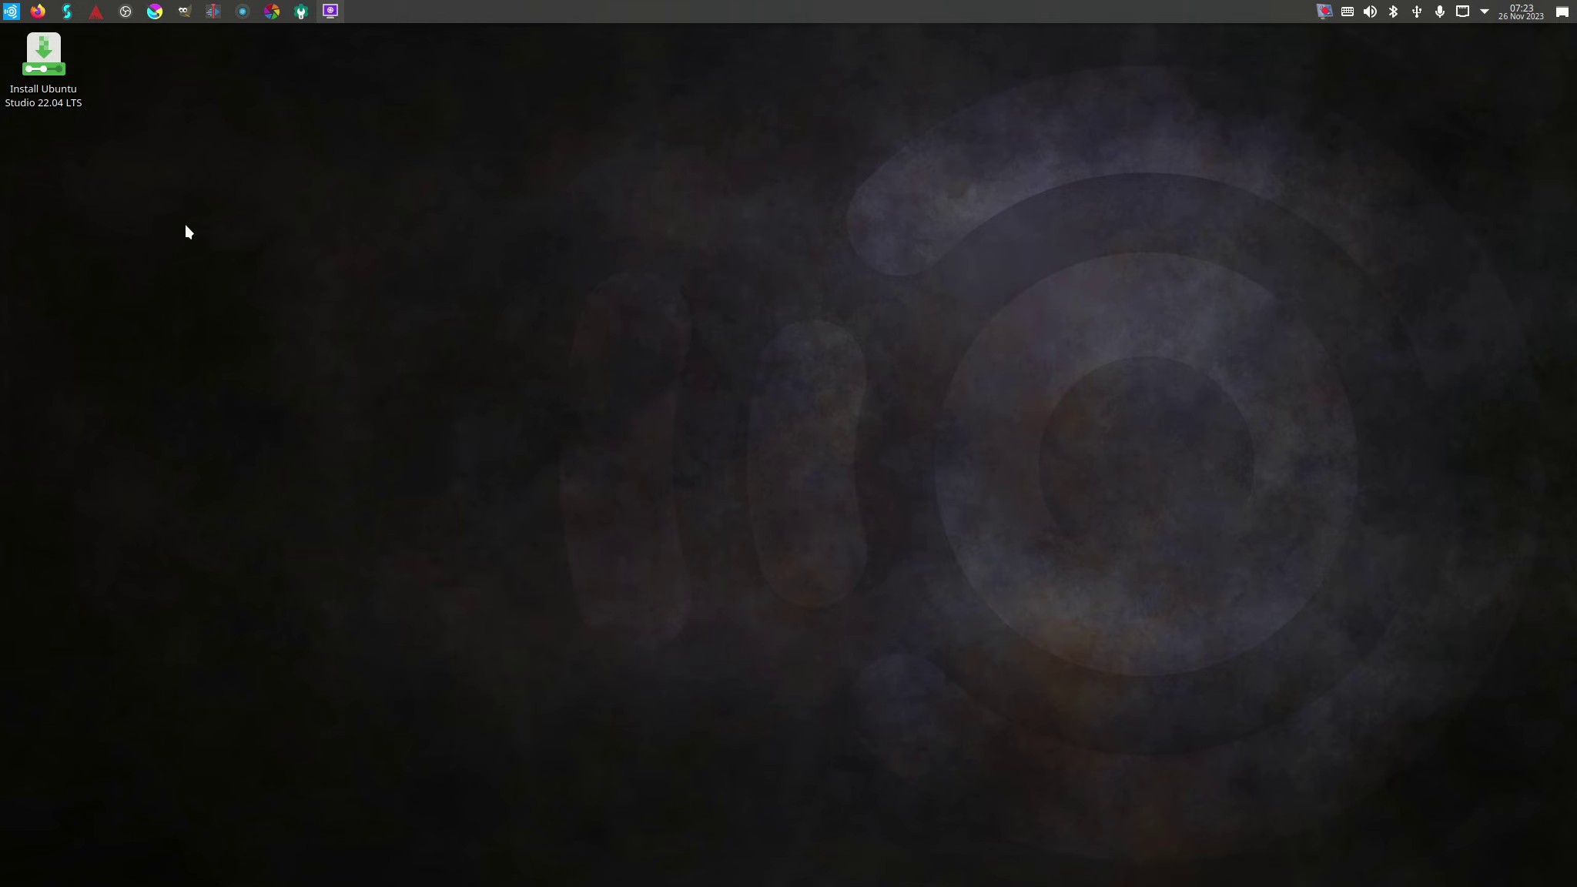
Launch the Install Ubuntu Studio 22.04 LTS installer and browse its installer language list.
double_click(49, 77)
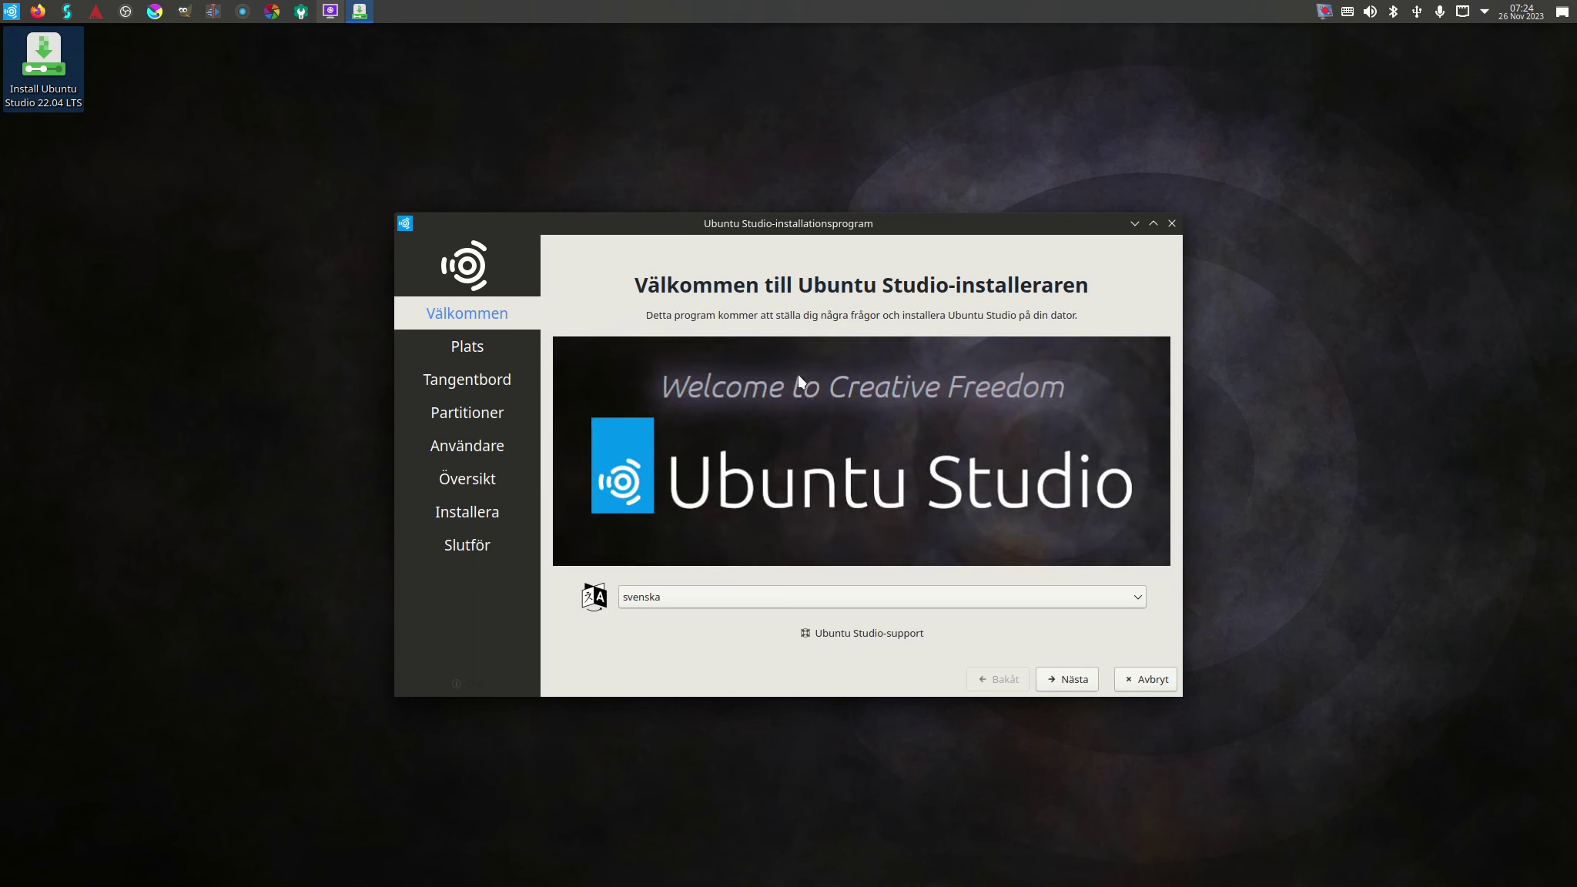
left_click(1126, 599)
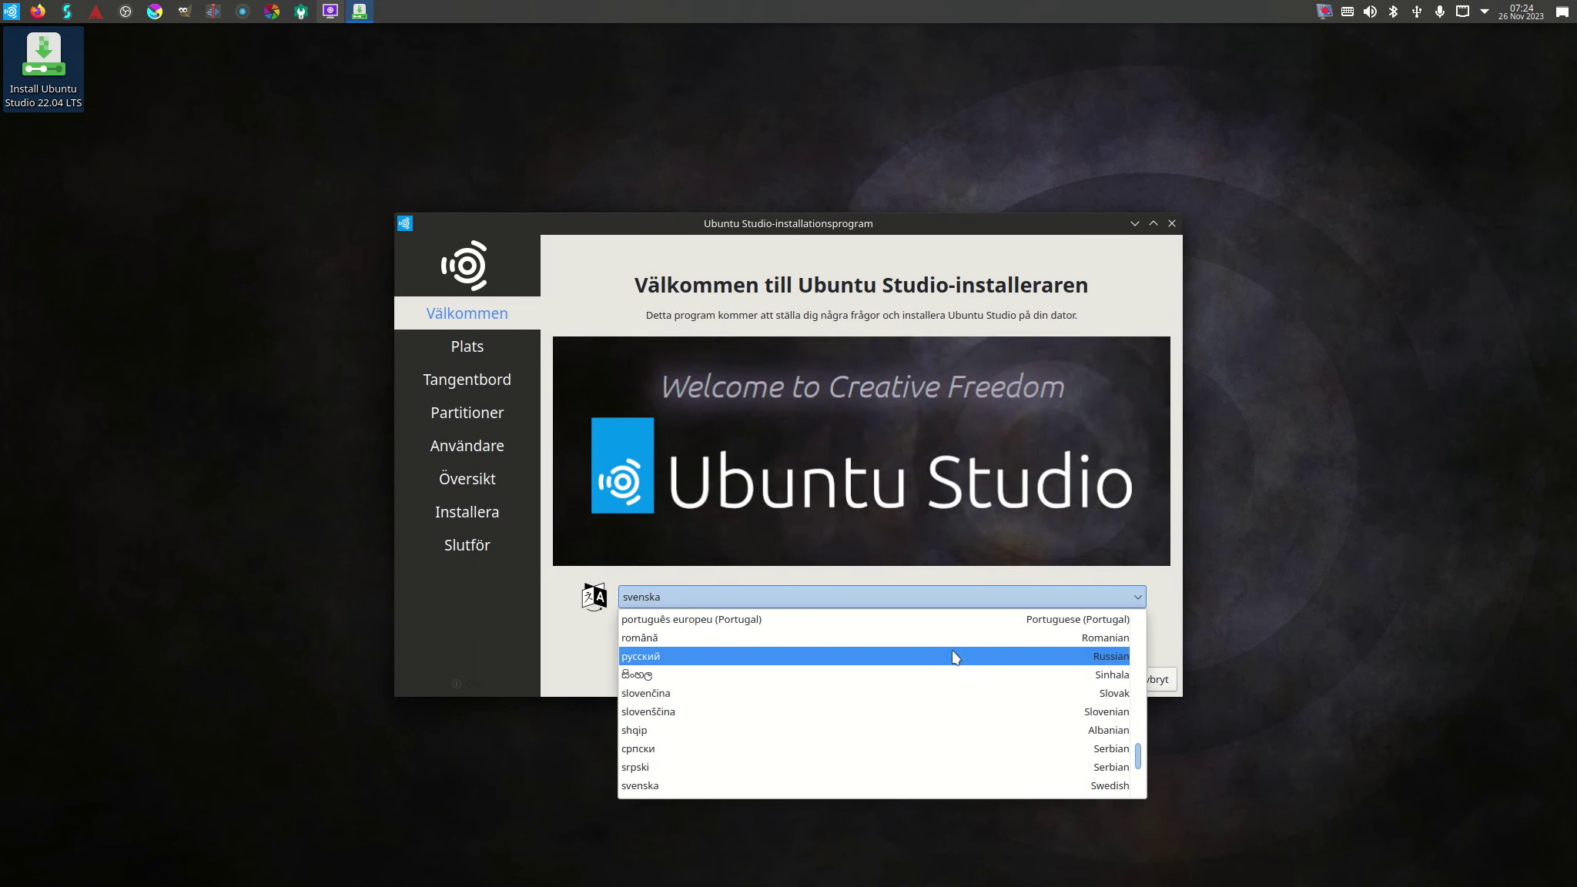
scroll(955, 656, "up", 2)
scroll(955, 657, "up", 4)
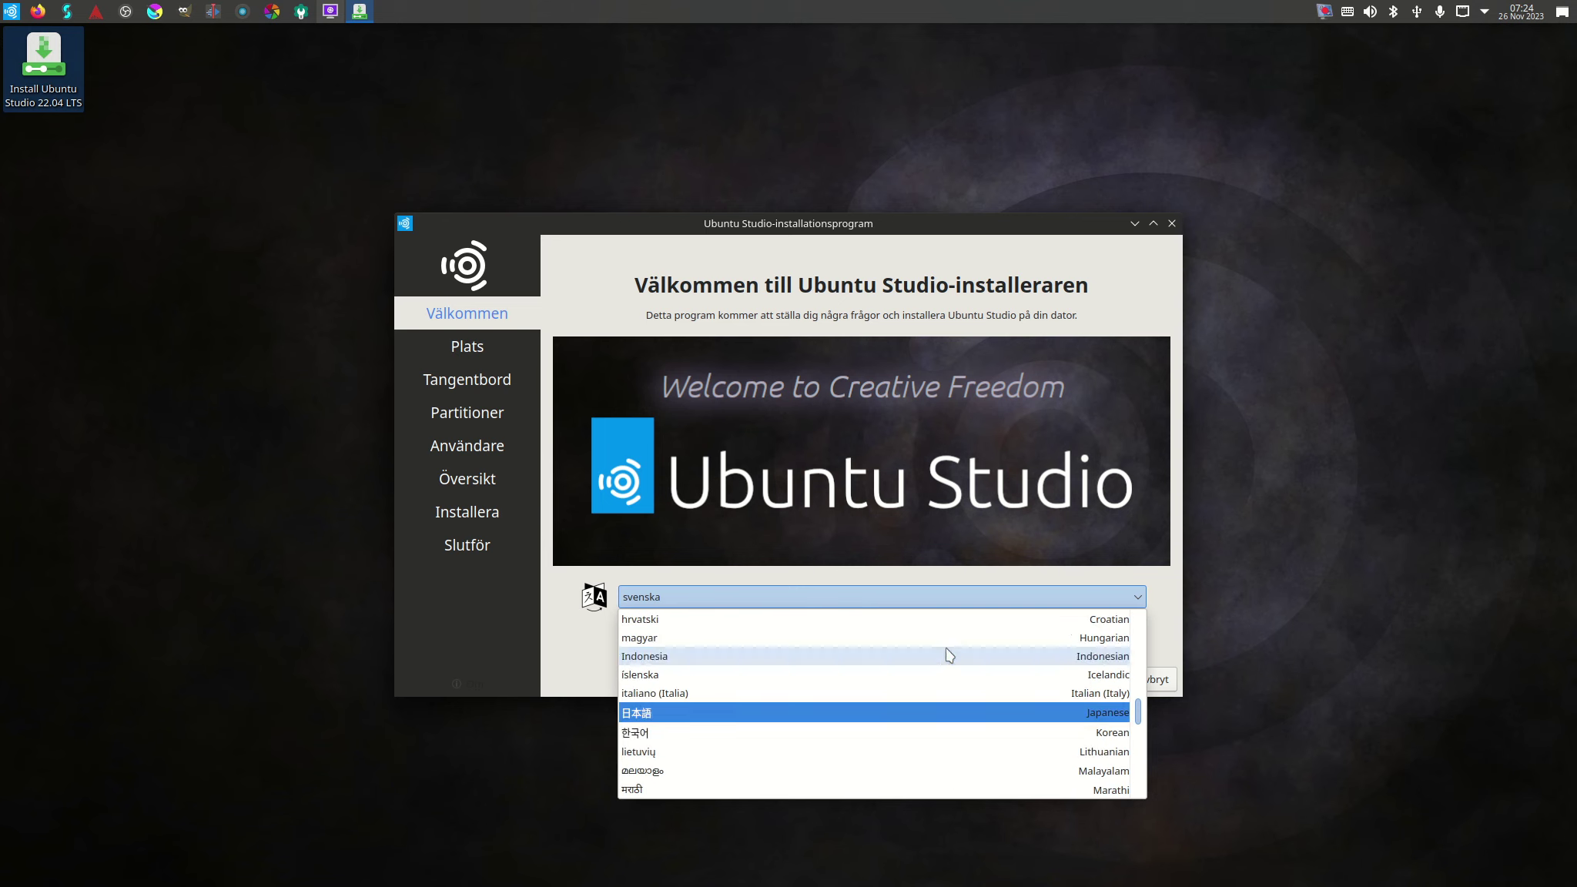
scroll(947, 654, "up", 4)
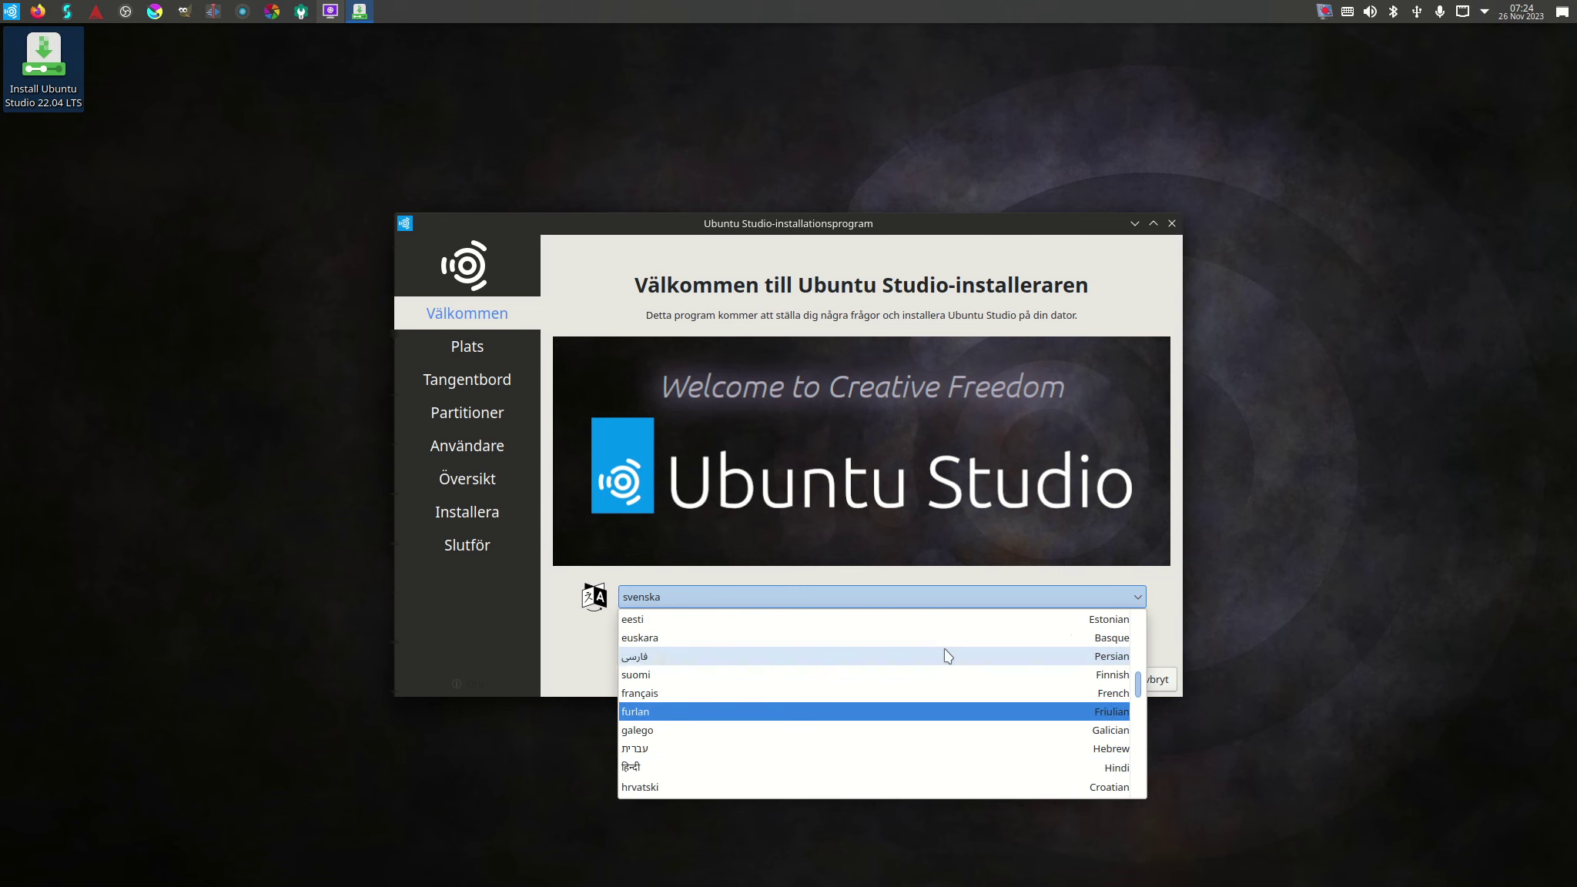
scroll(947, 656, "up", 6)
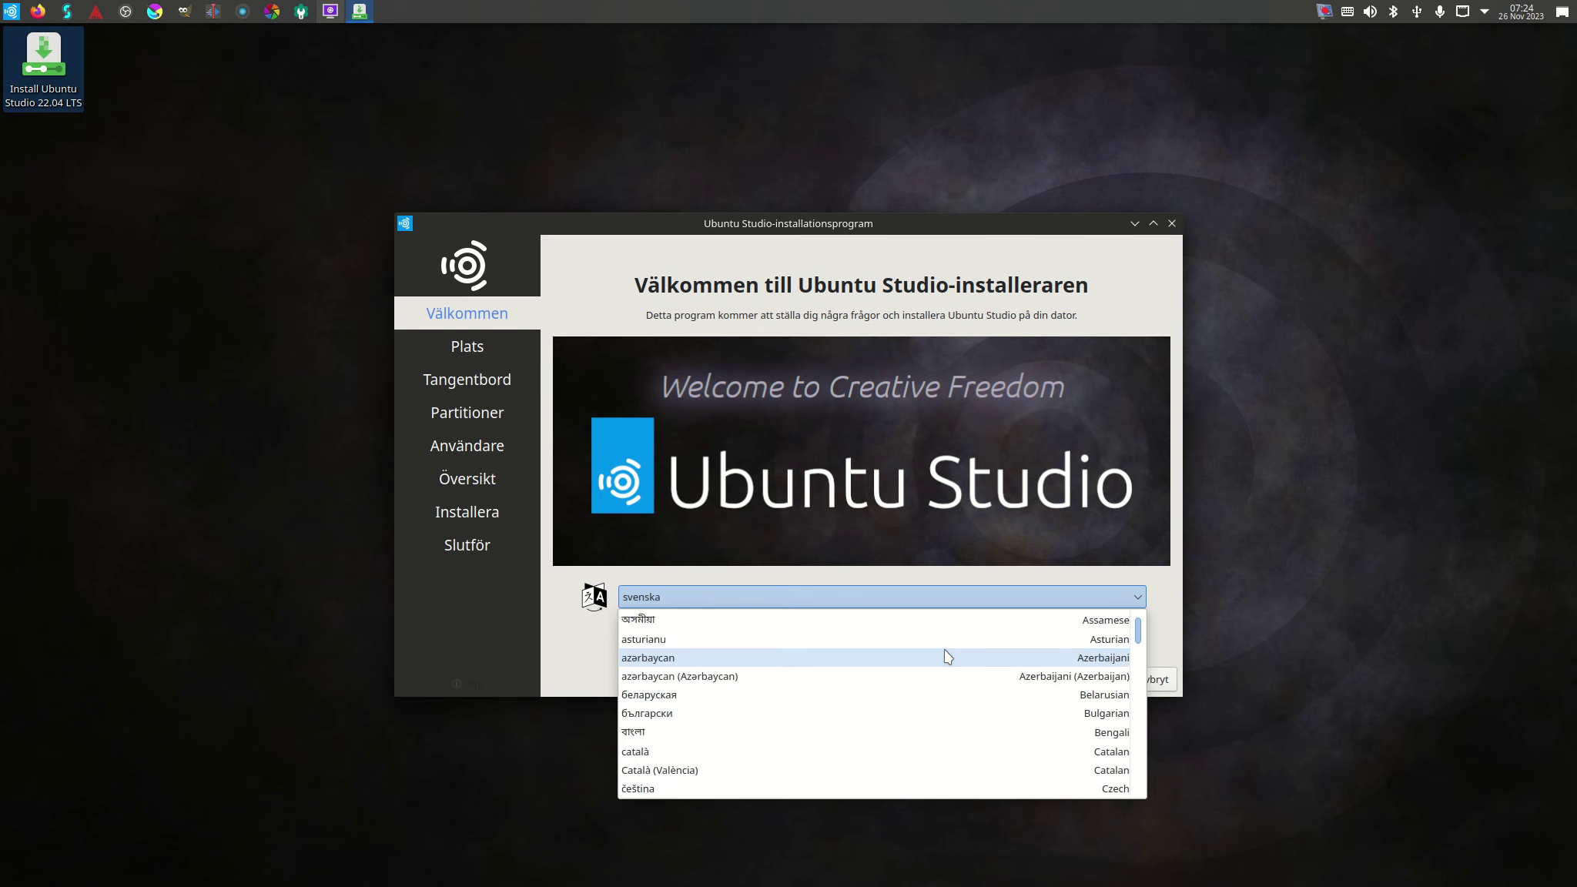
scroll(940, 651, "down", 2)
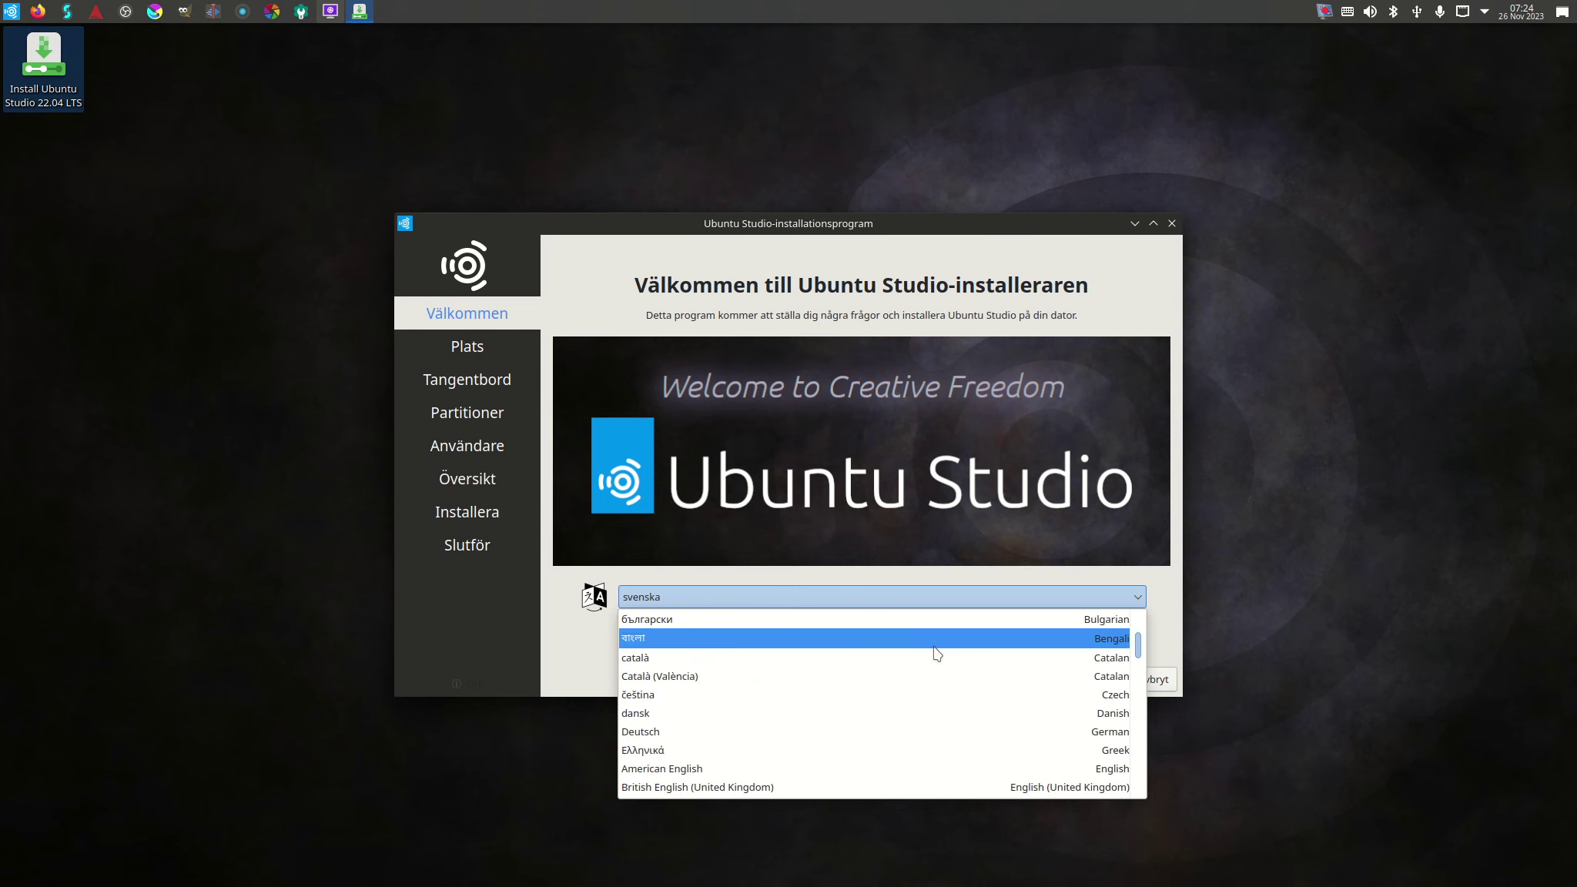
scroll(934, 654, "down", 4)
scroll(929, 655, "down", 3)
Select norsk bokmål as the installer language and continue to the Location step.
left_click(925, 655)
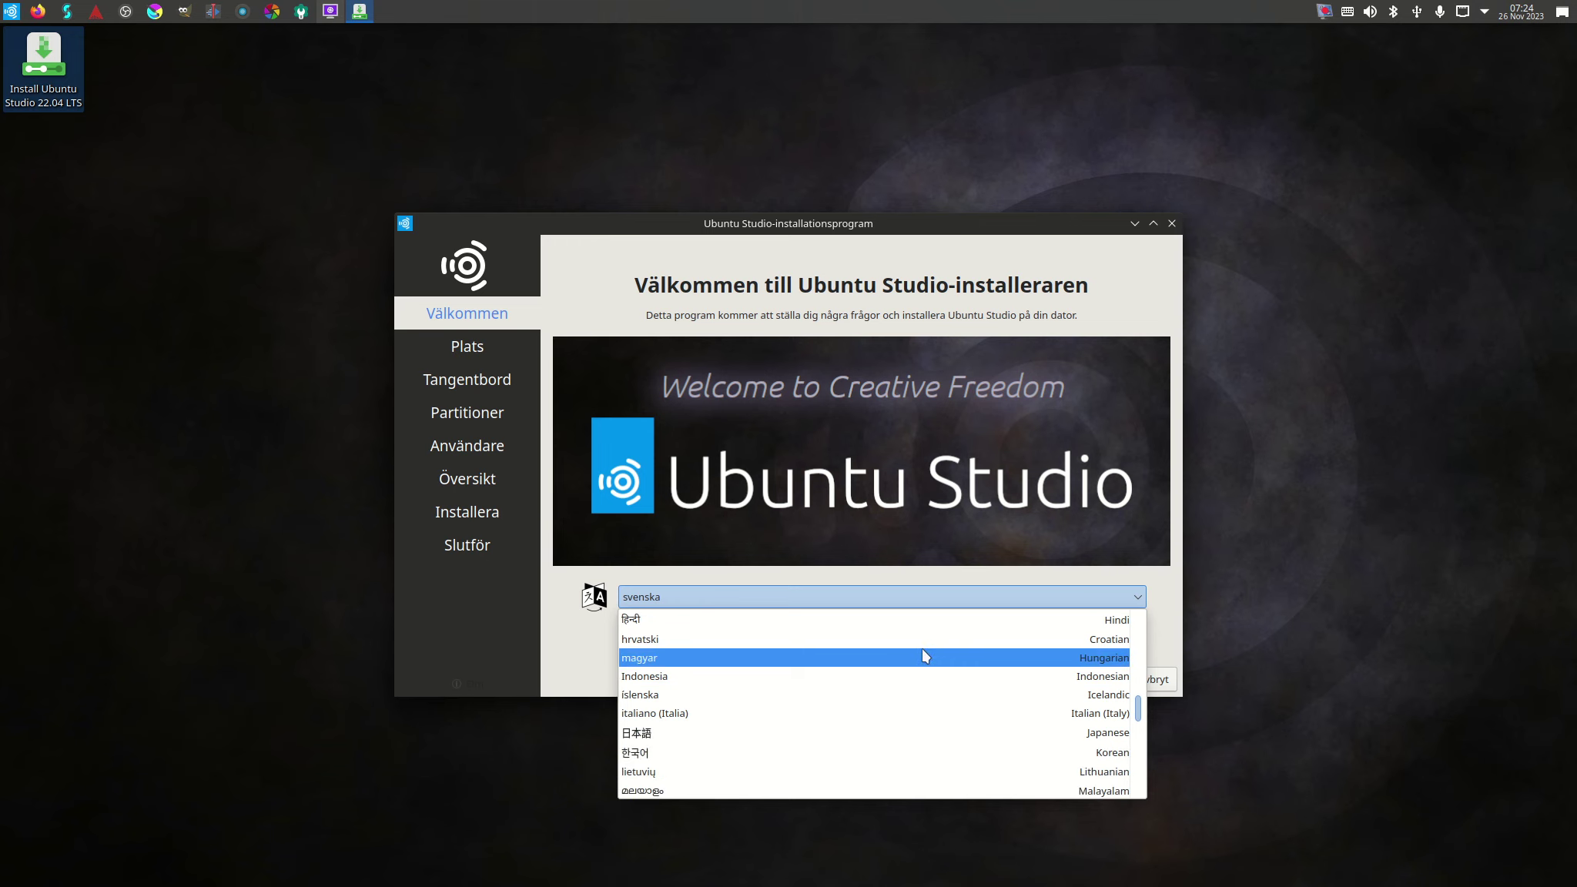
scroll(924, 656, "down", 2)
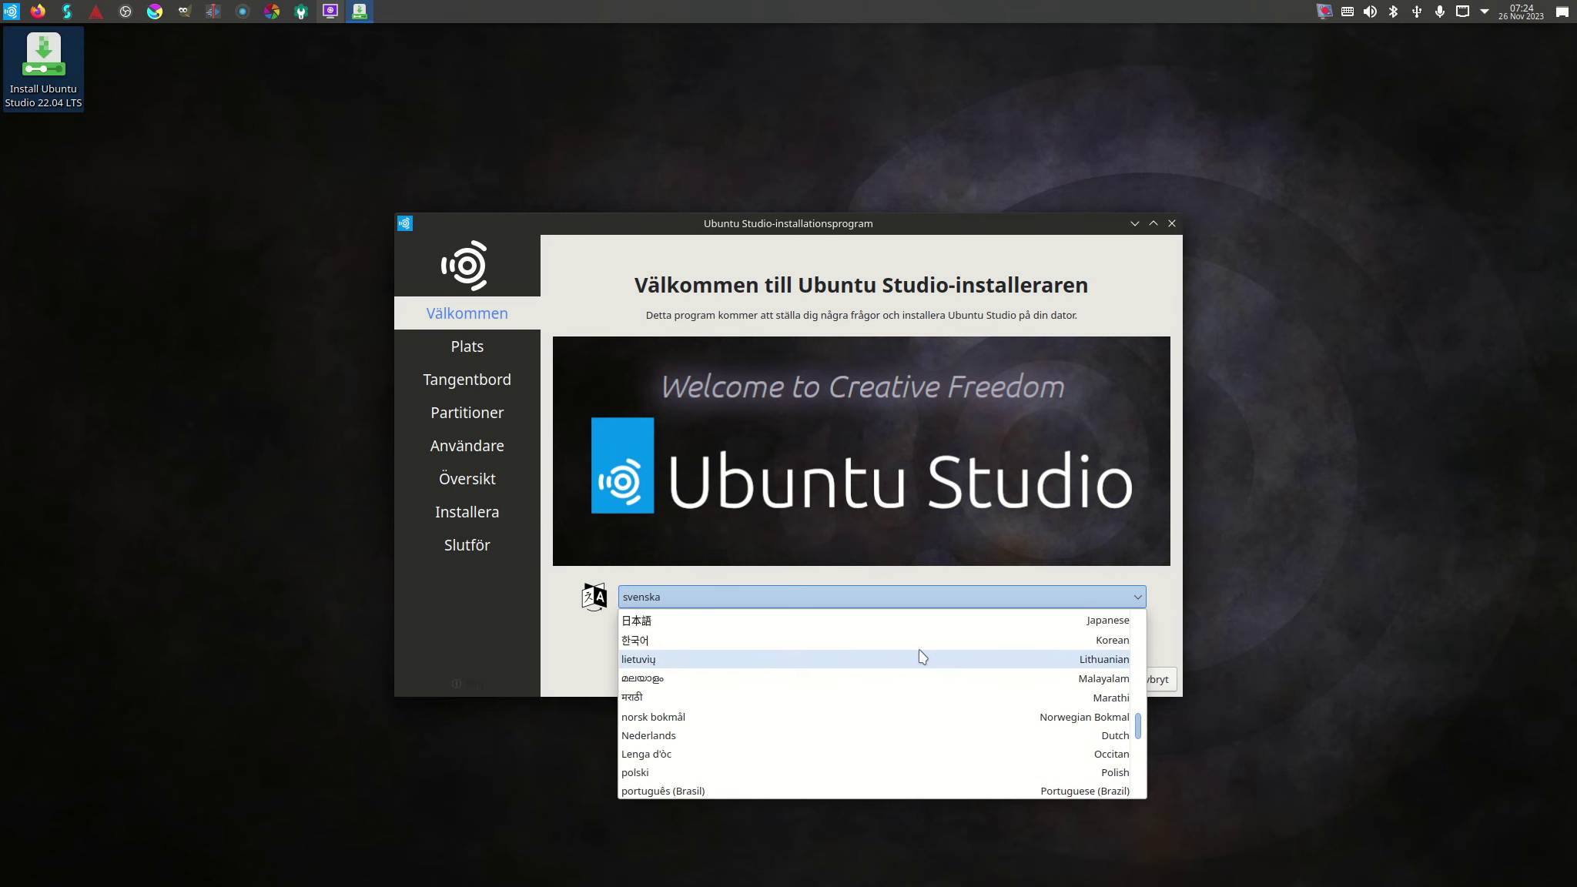
scroll(922, 656, "down", 1)
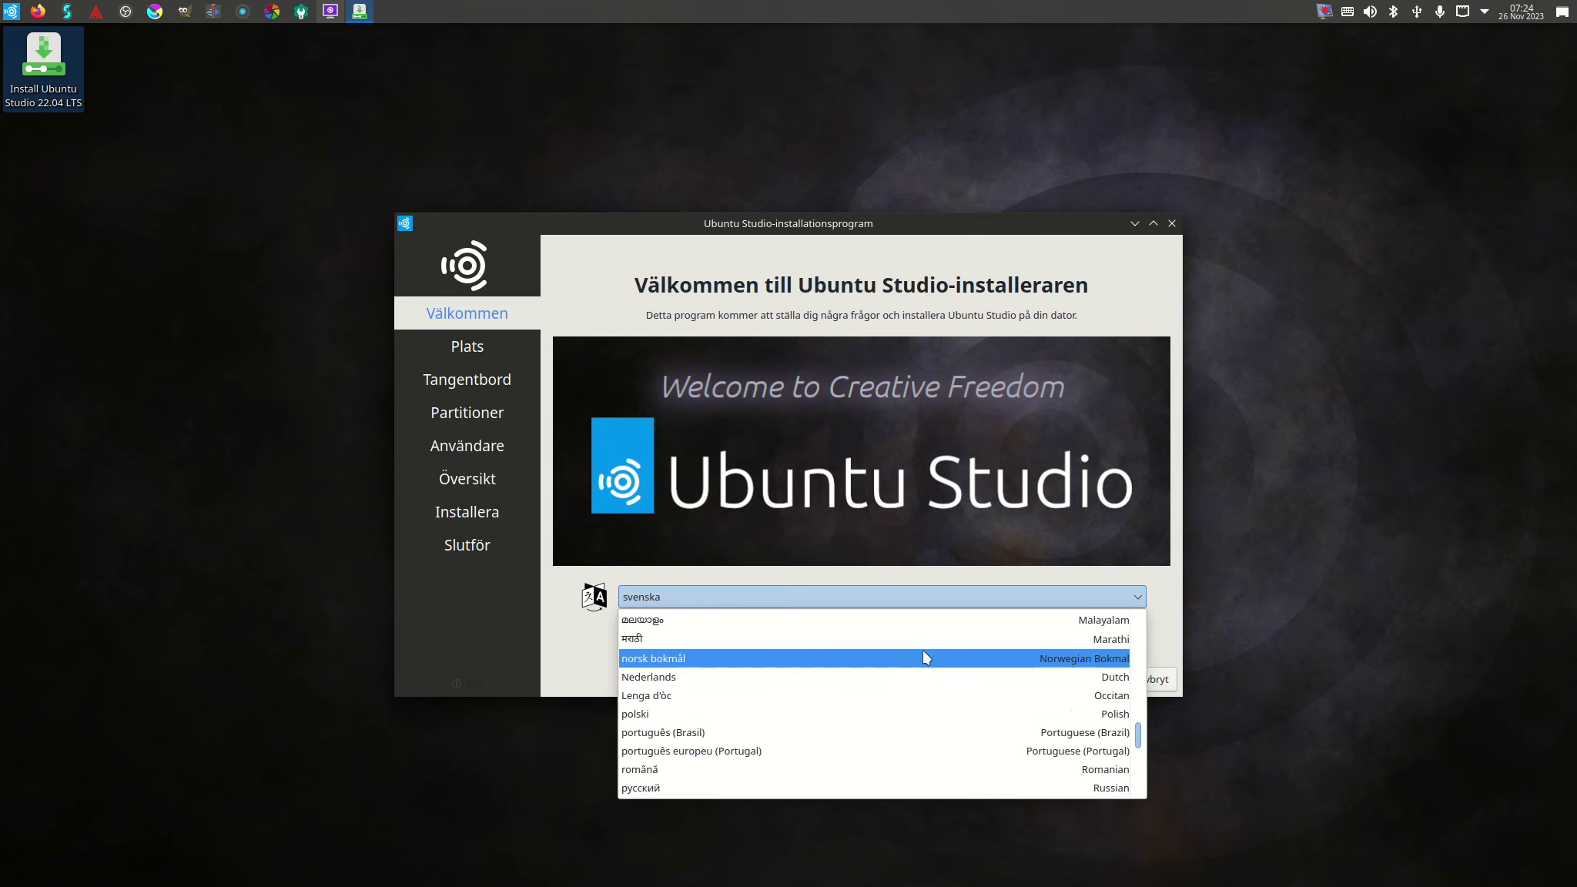
left_click(735, 659)
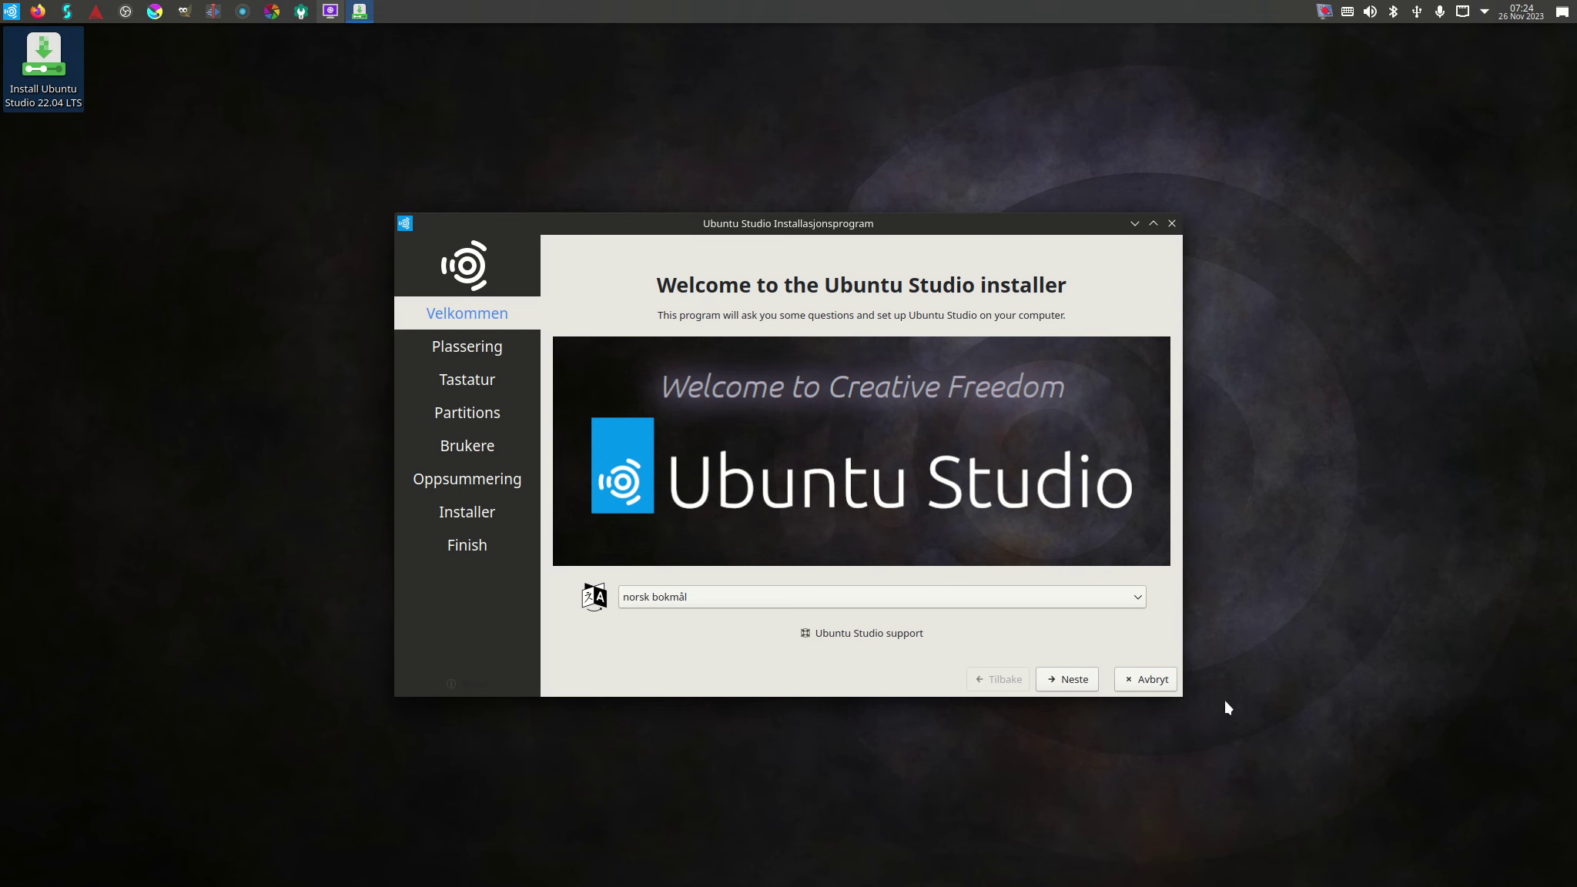
left_click(1066, 684)
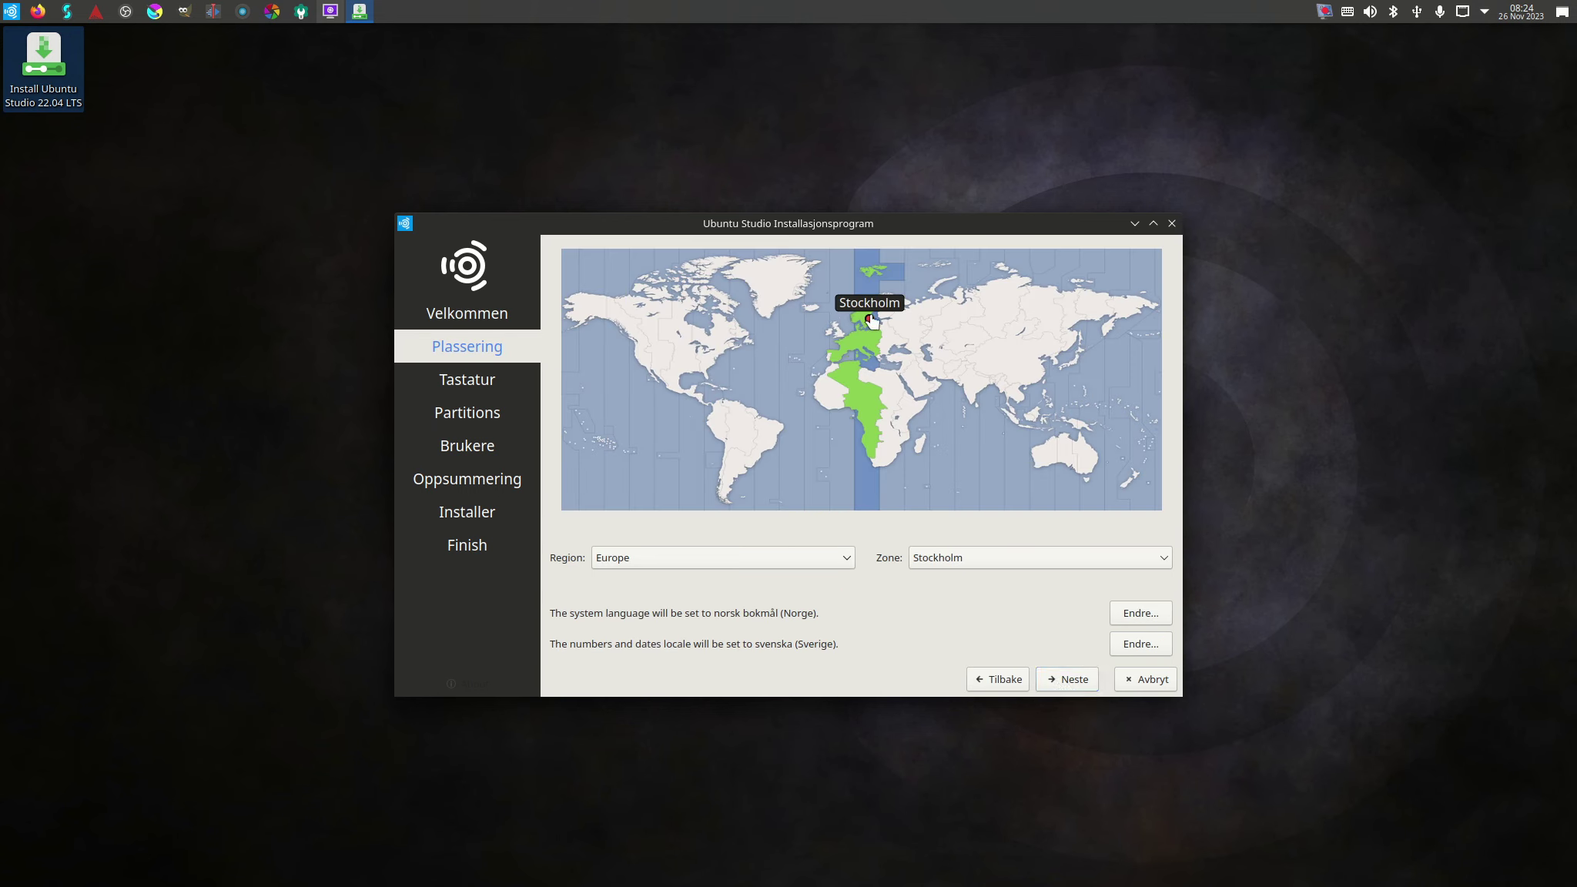
Accept the Europe/Stockholm time zone and the Norwegian keyboard layout.
left_click(1070, 682)
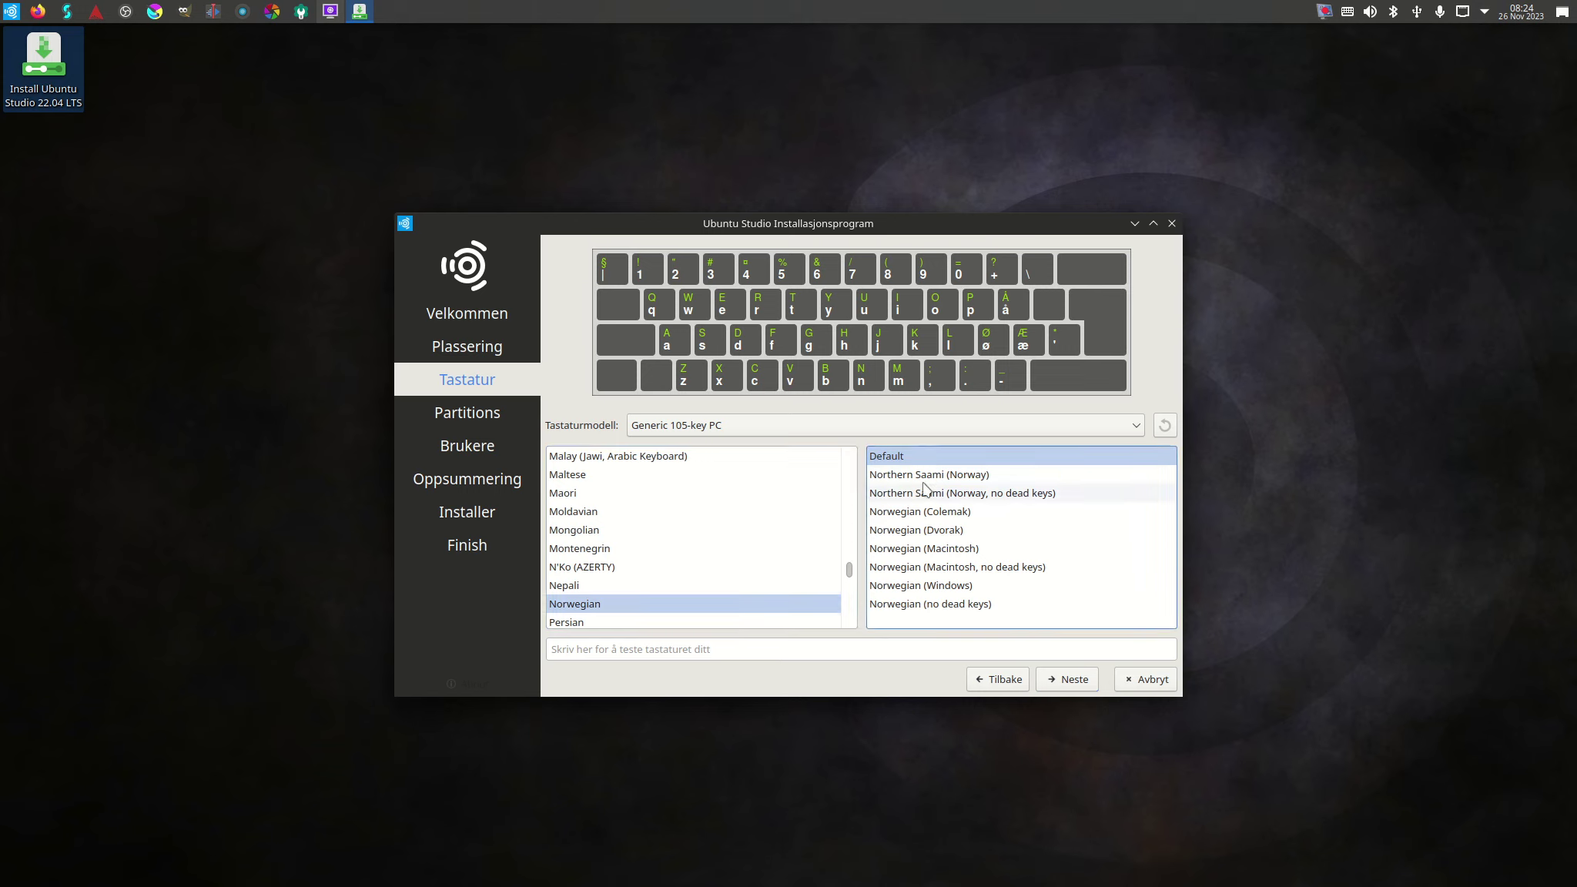
left_click(1068, 680)
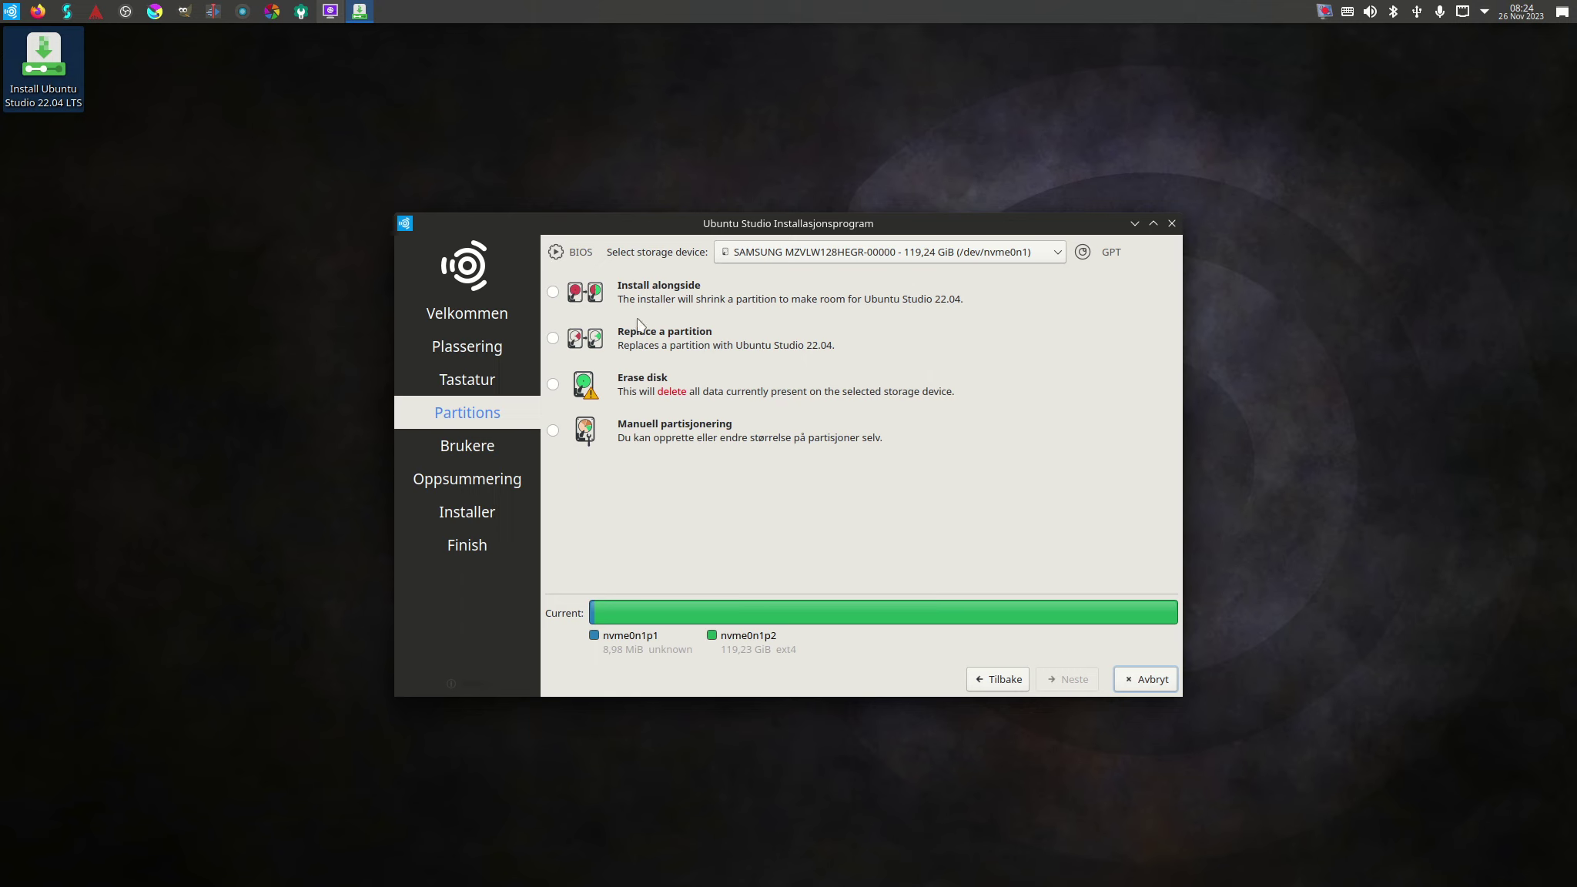
Choose Manuell partisjonering for the 119,24 GiB disk and go to the partition editor.
left_click(553, 431)
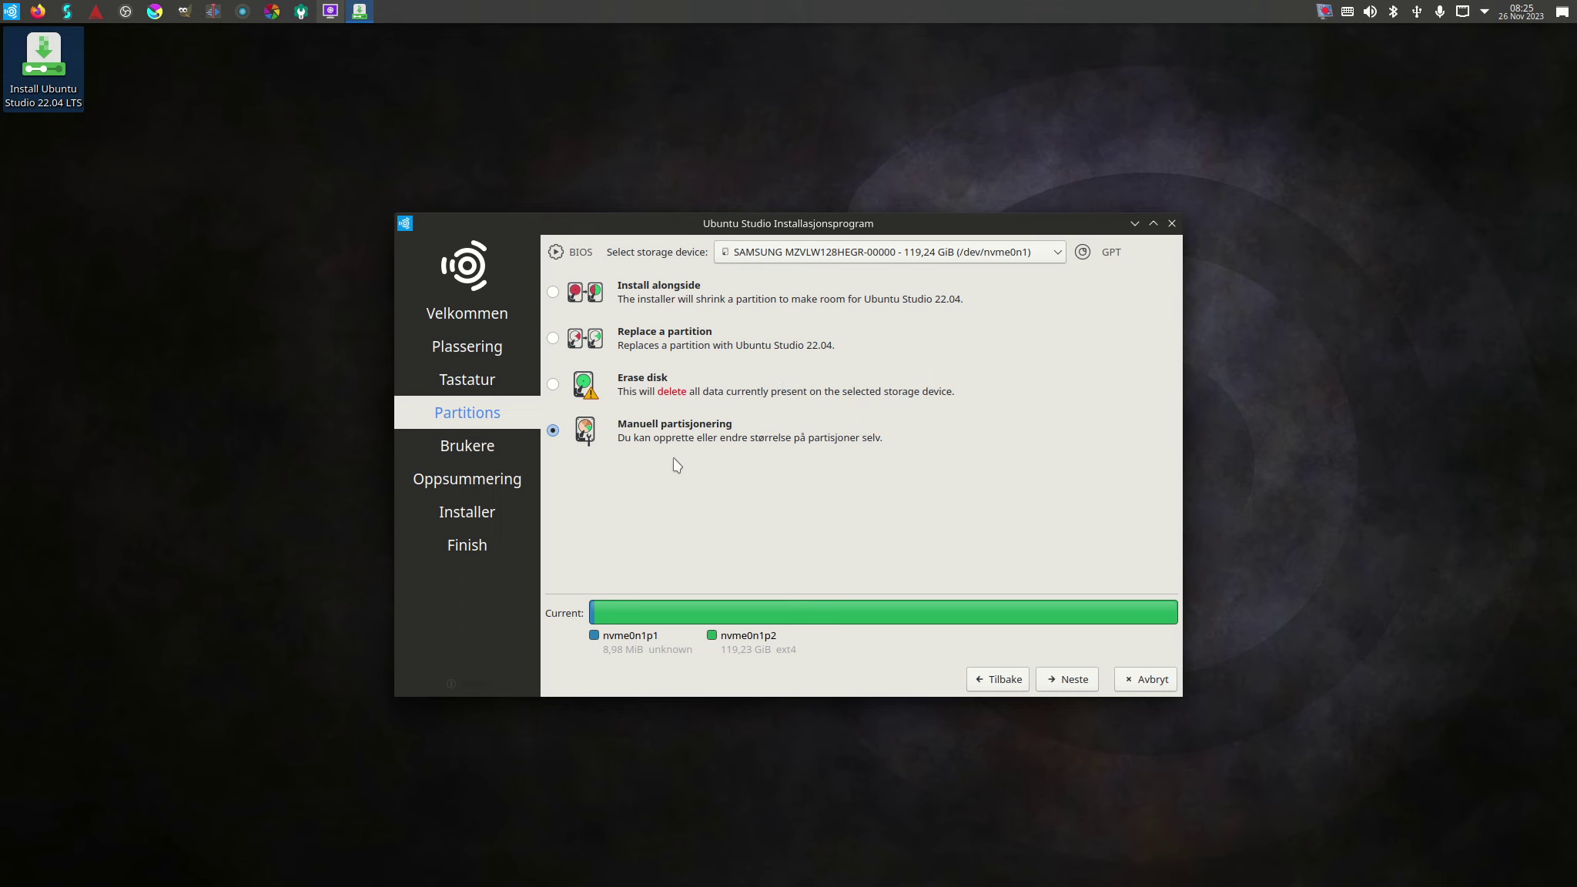
left_click(1067, 680)
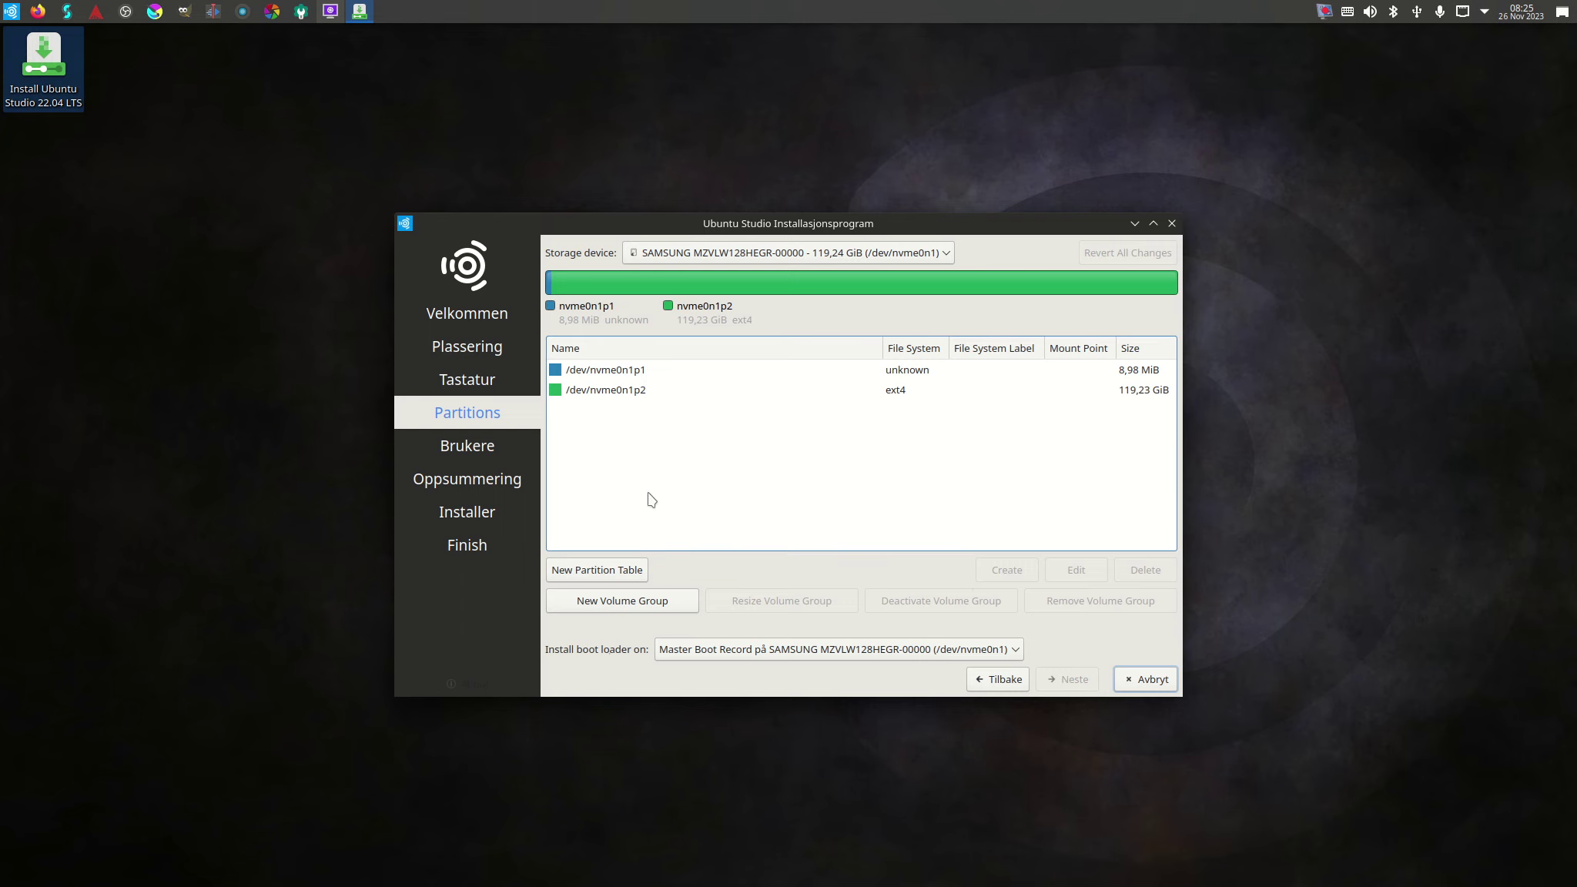
Keep the Samsung NVMe drive and leave nvme0n1p1 unchanged with its bios-grub flag.
left_click(946, 256)
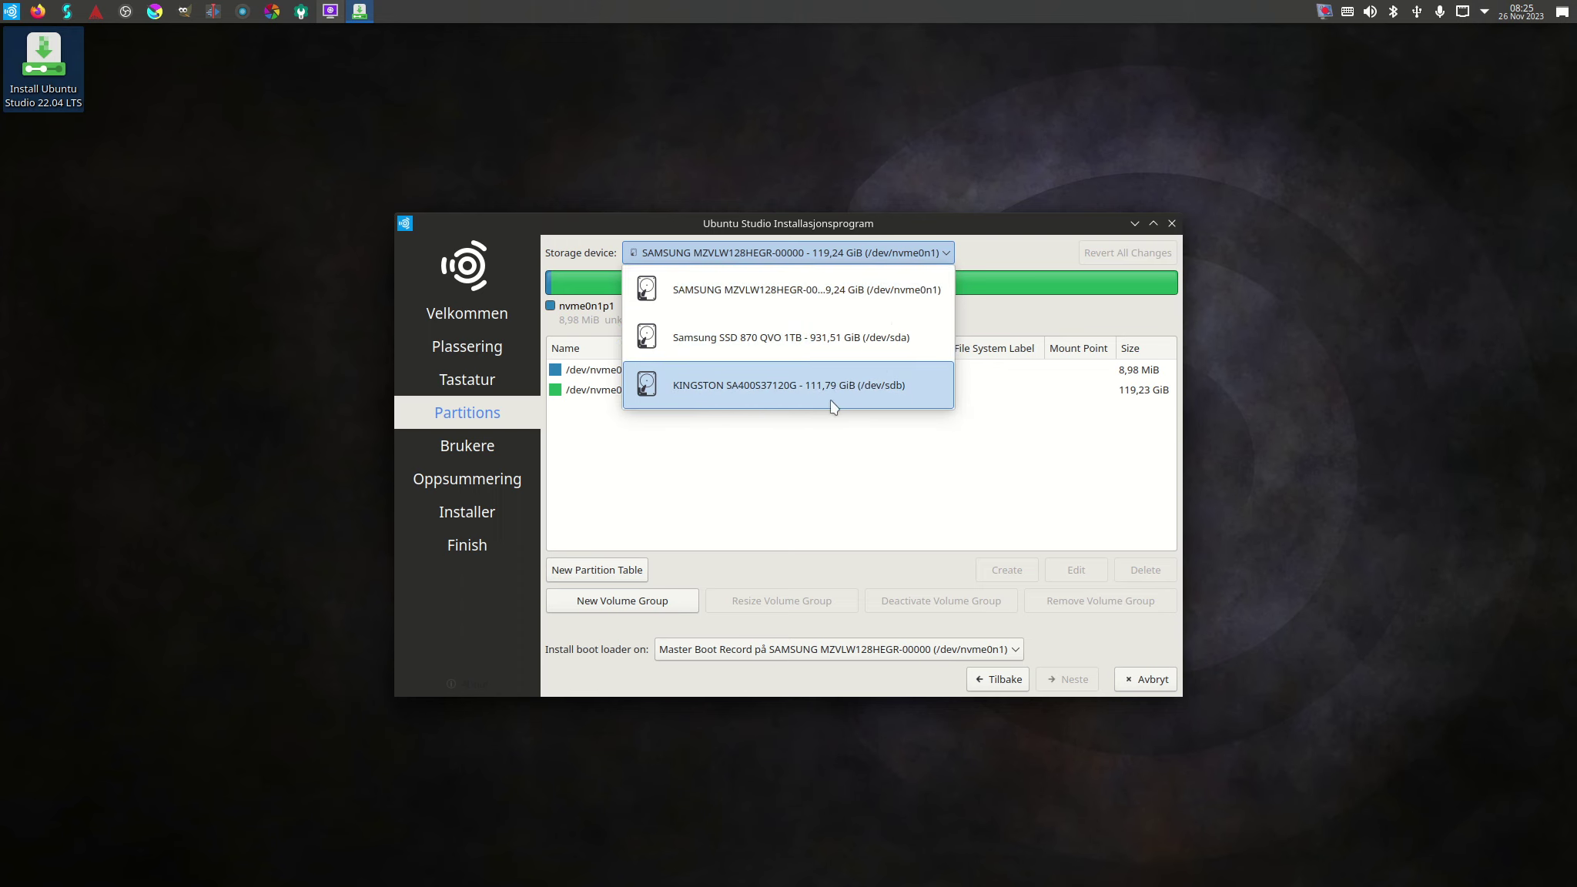
left_click(829, 300)
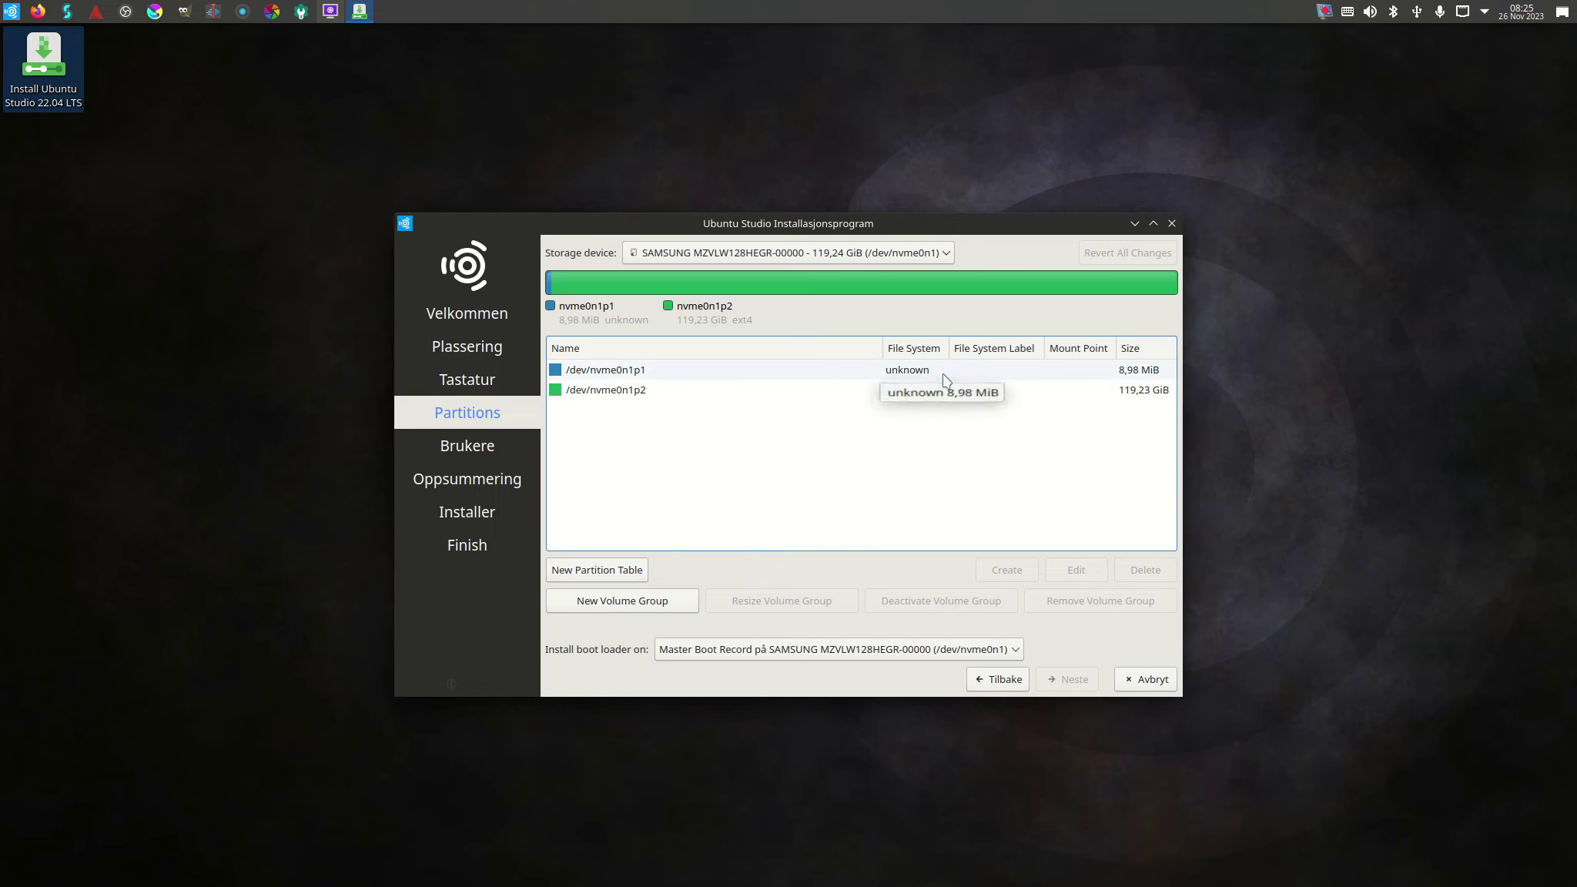
left_click(650, 377)
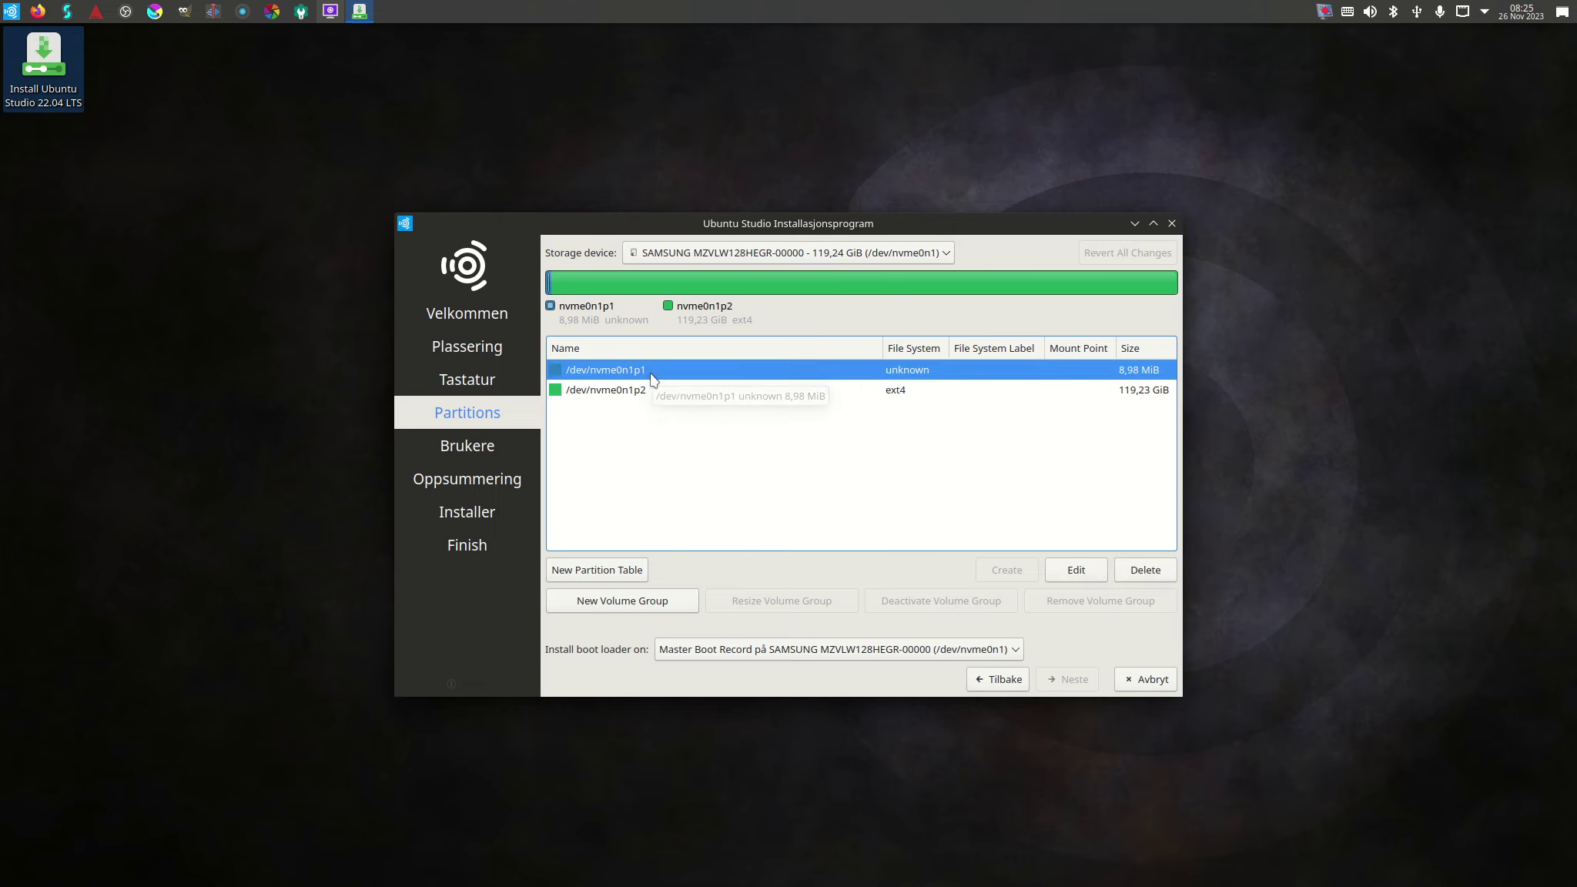
double_click(651, 378)
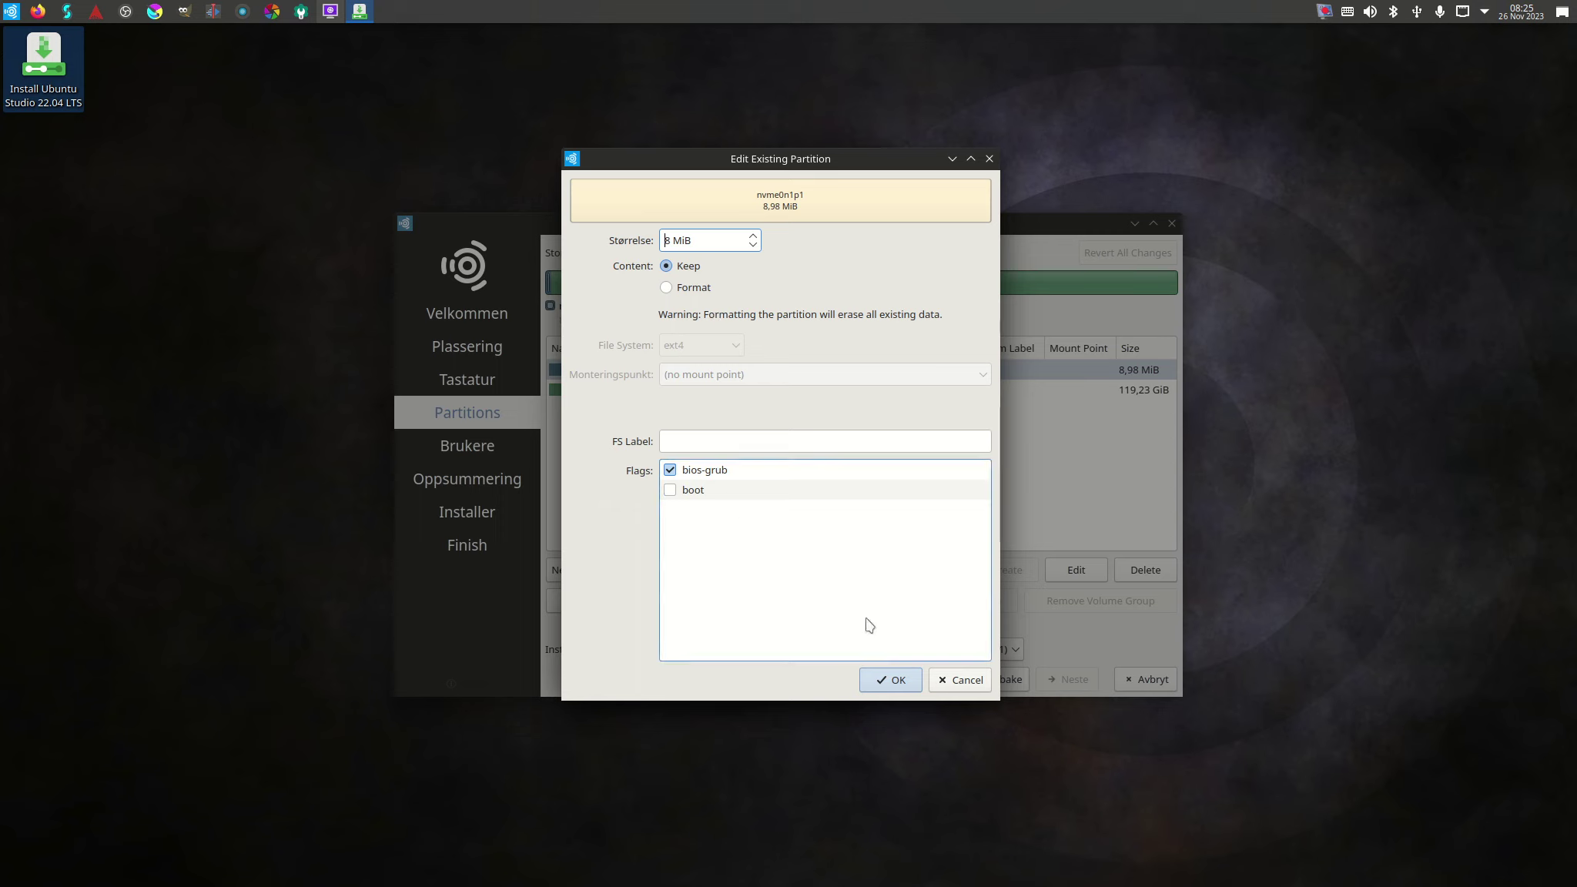
left_click(895, 680)
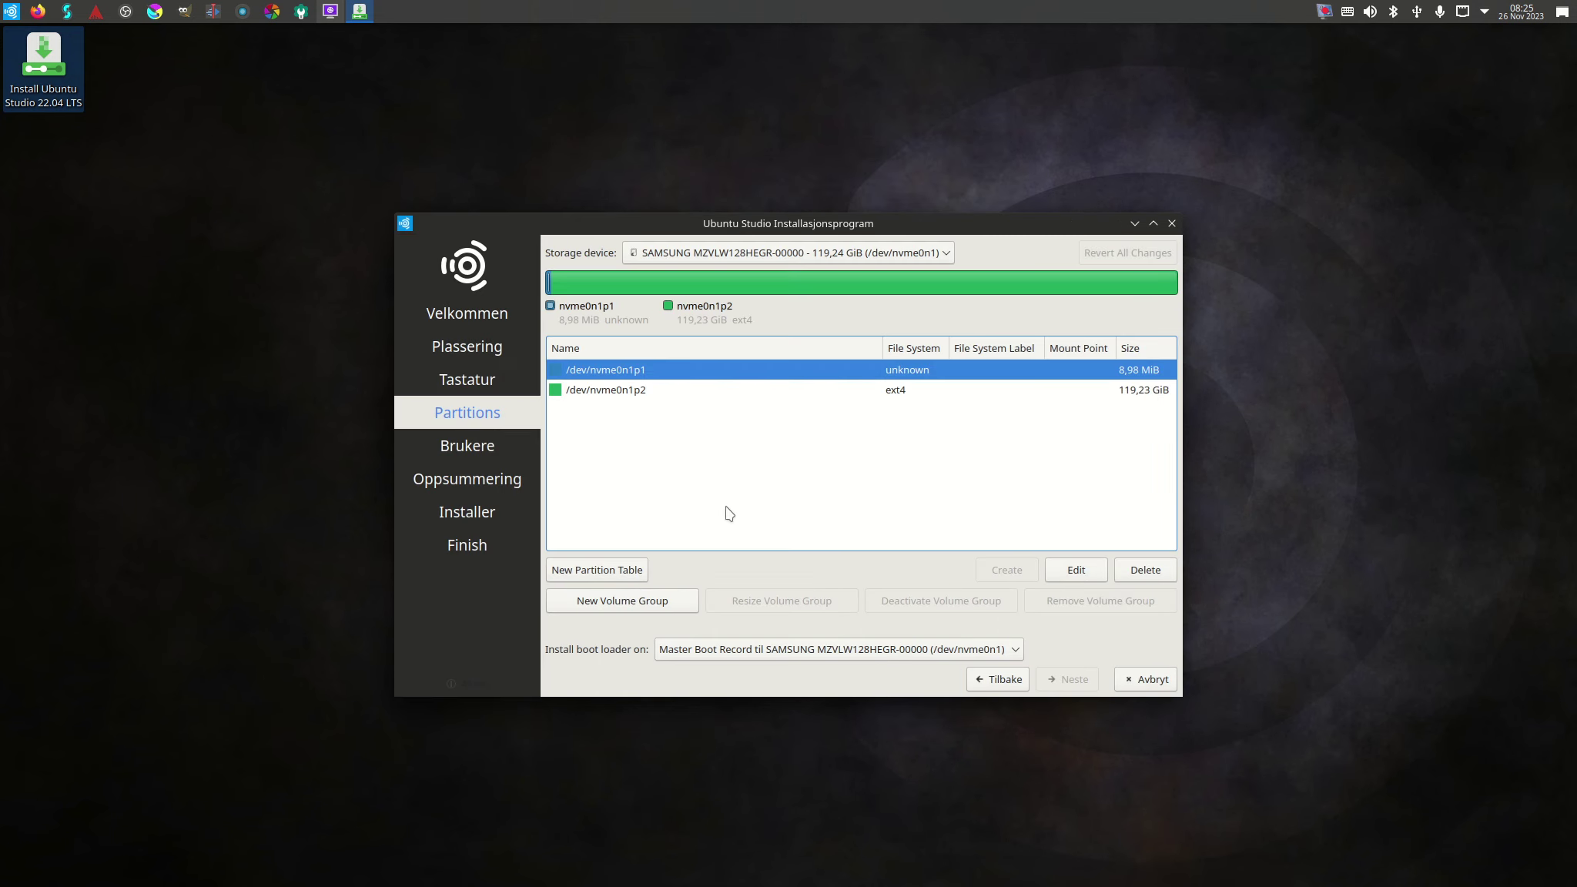
Format nvme0n1p2 as ext4 with mount point /.
left_click(642, 396)
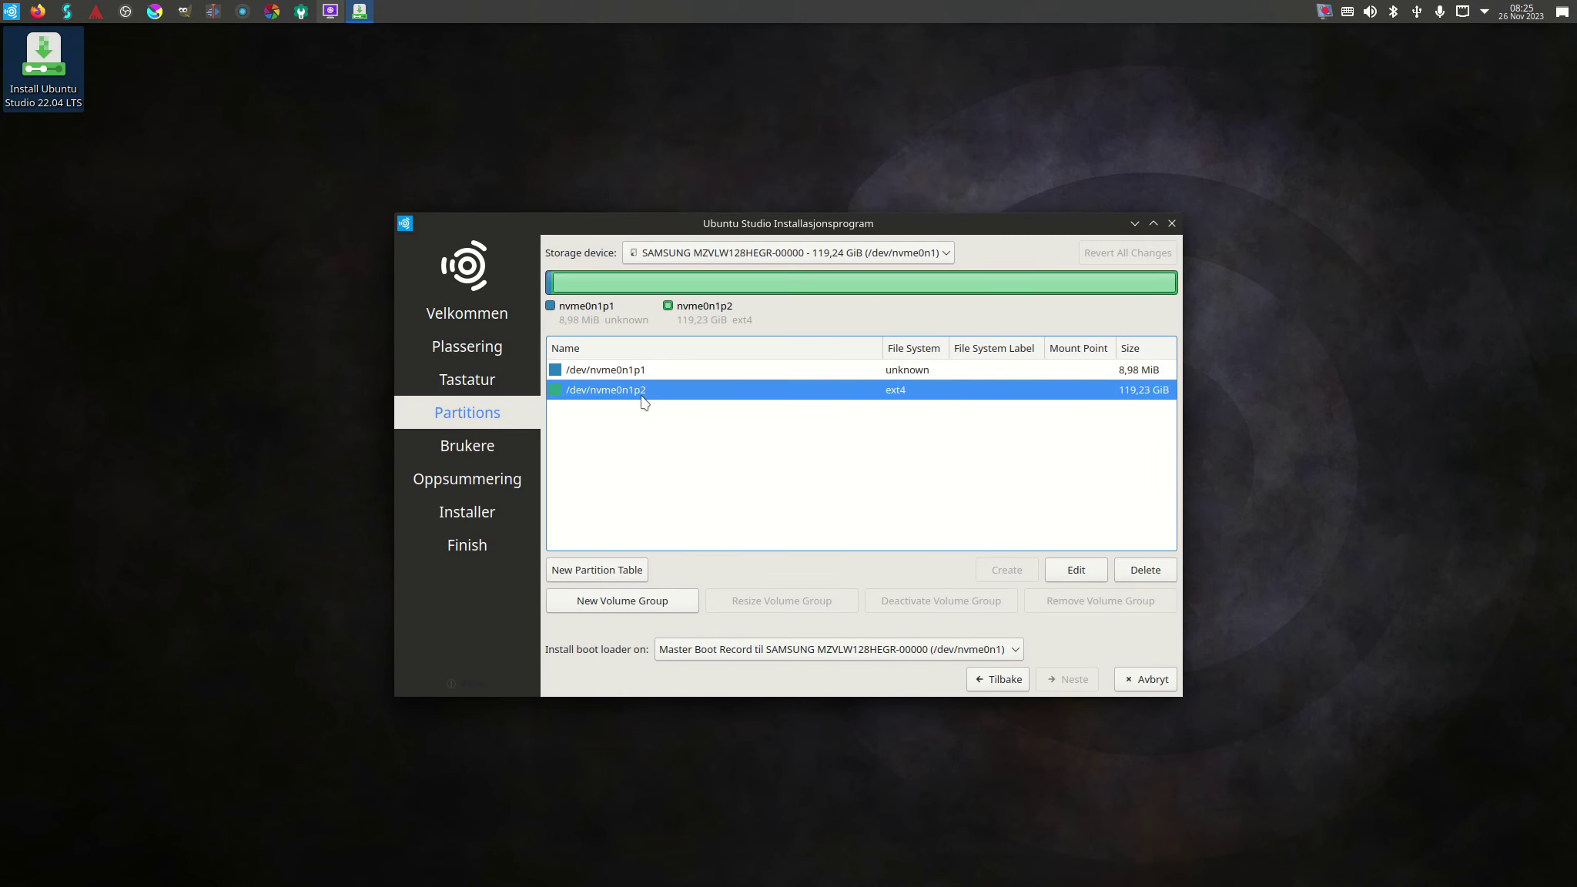
double_click(643, 396)
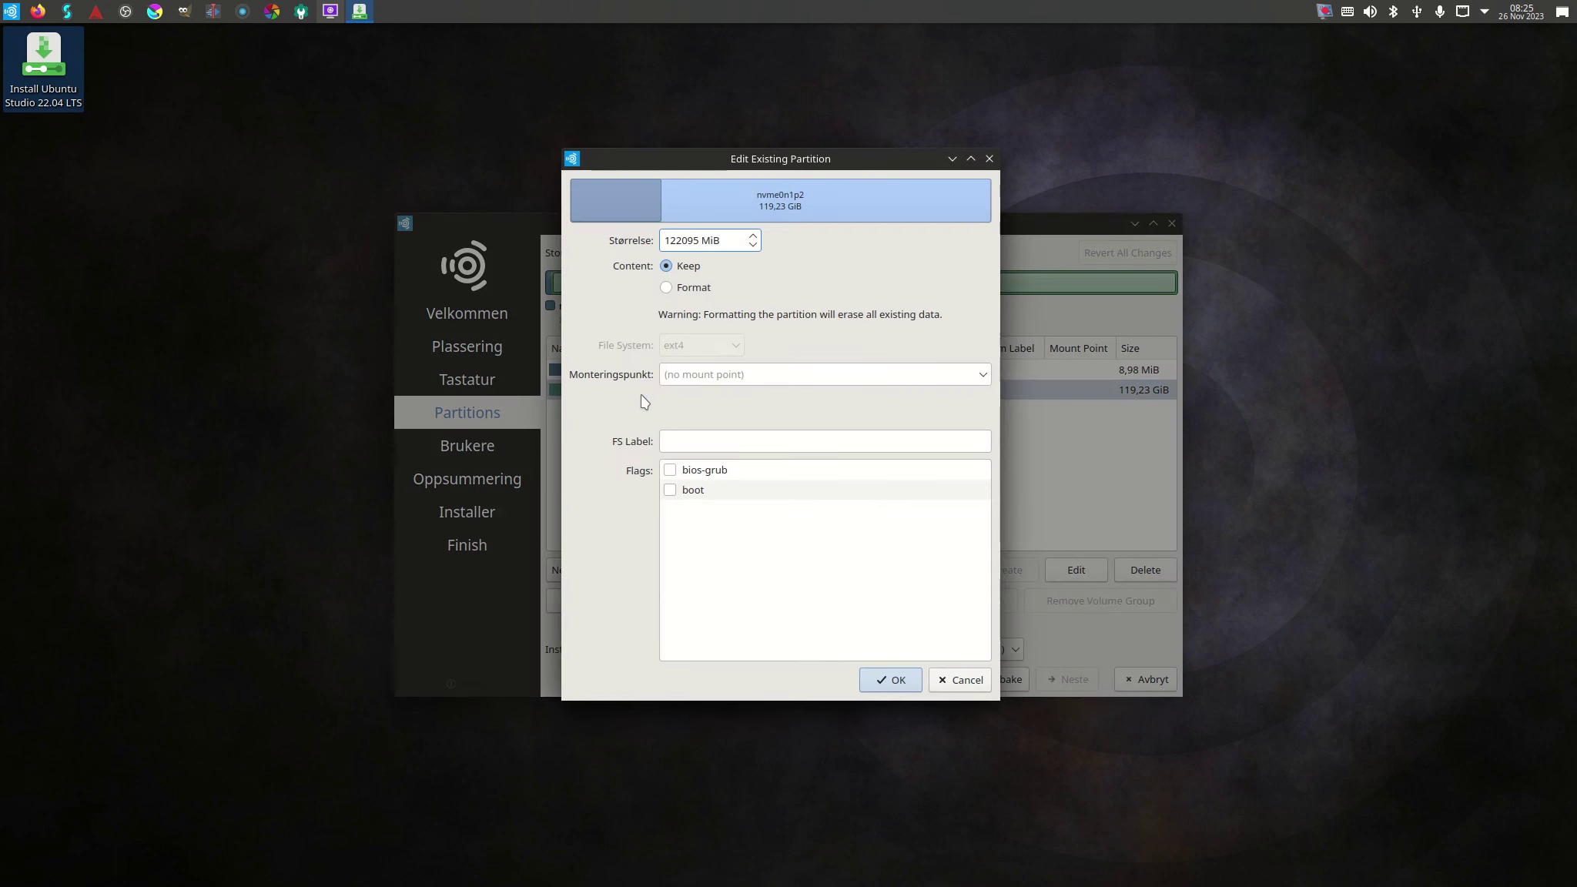
left_click(666, 288)
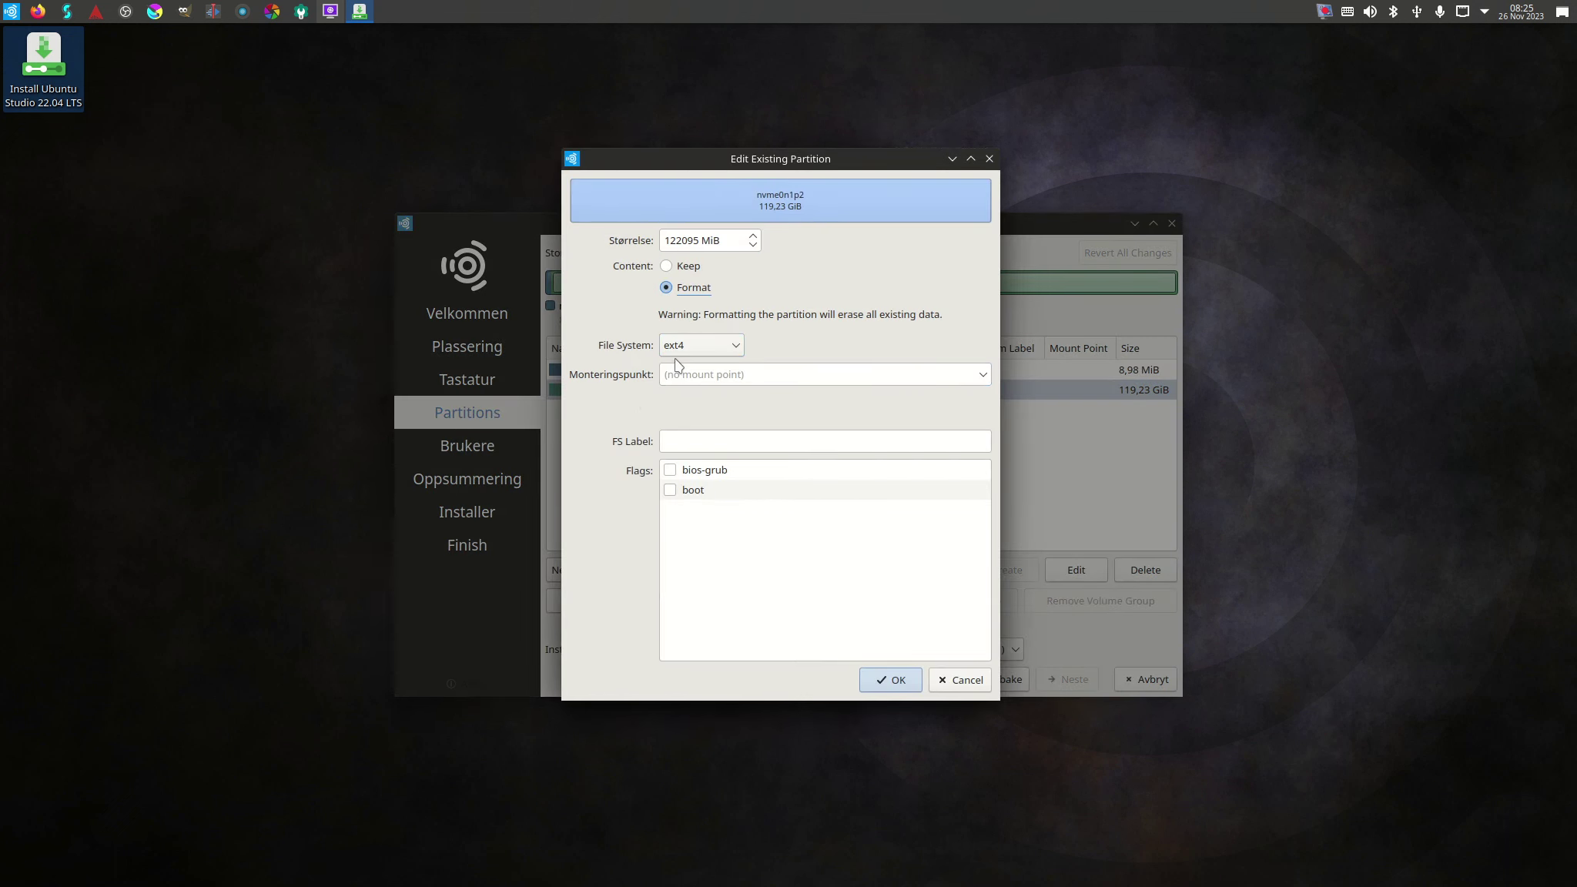
left_click(984, 376)
left_click(899, 399)
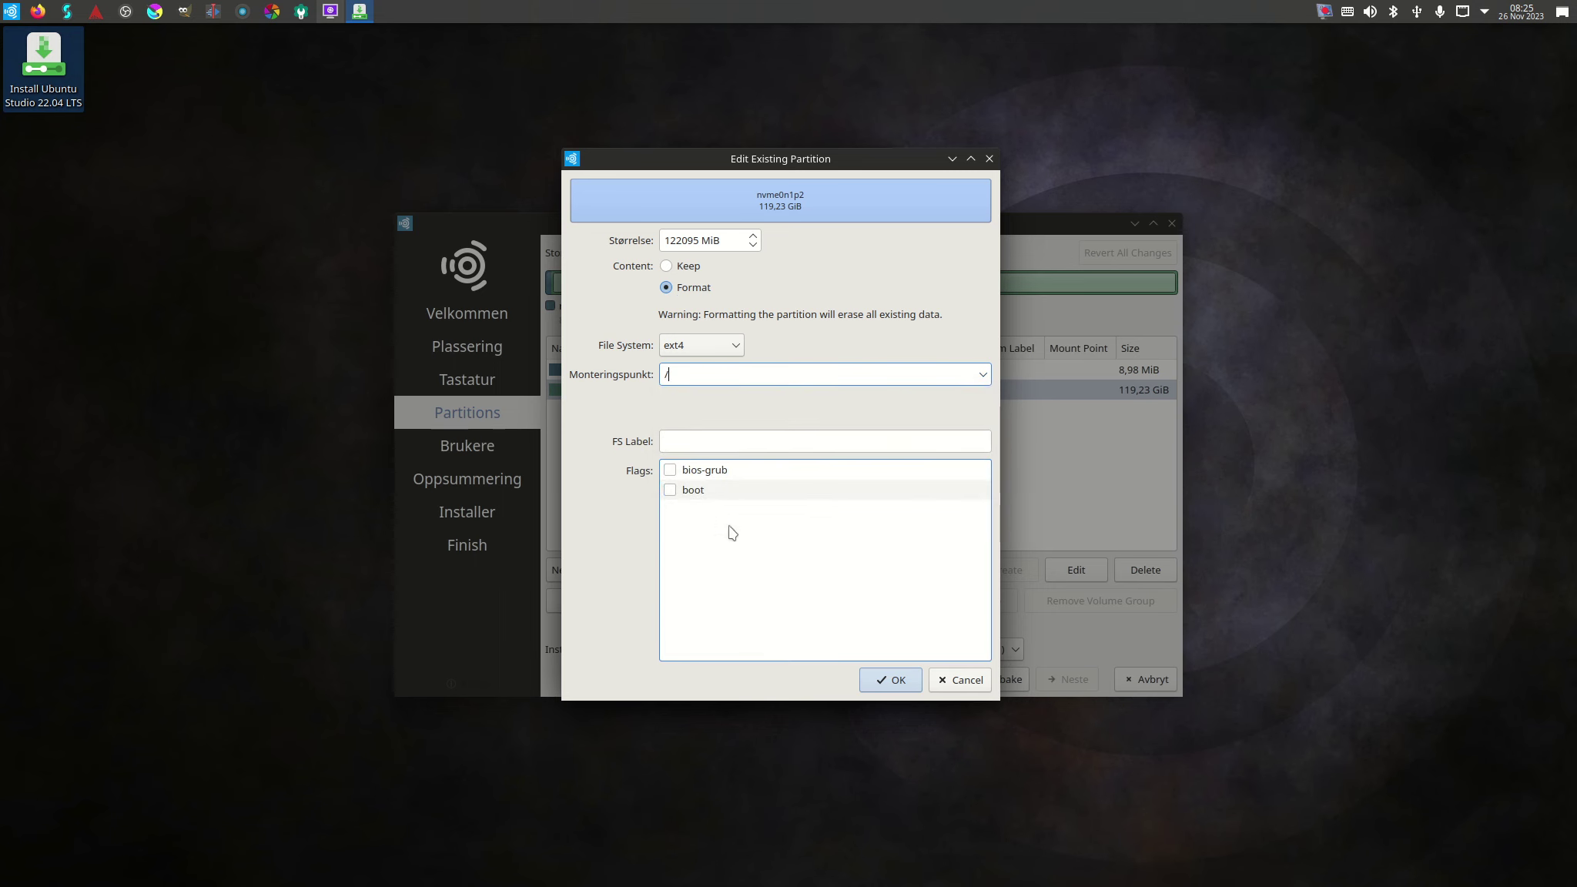
left_click(883, 682)
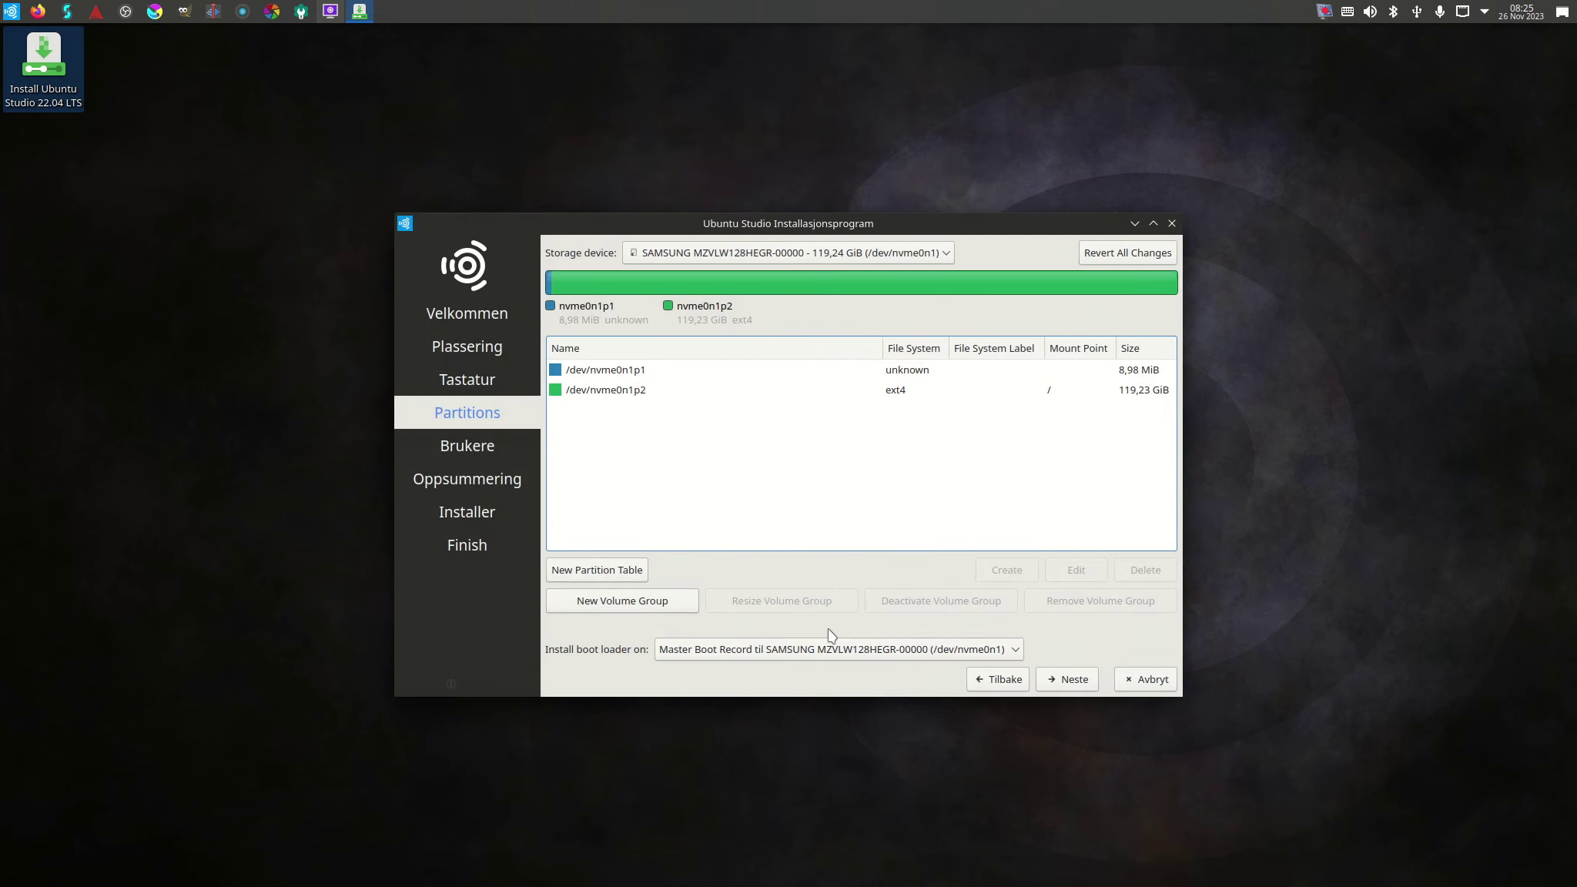
Recheck the partition list and bring up the boot loader location choices.
left_click(645, 388)
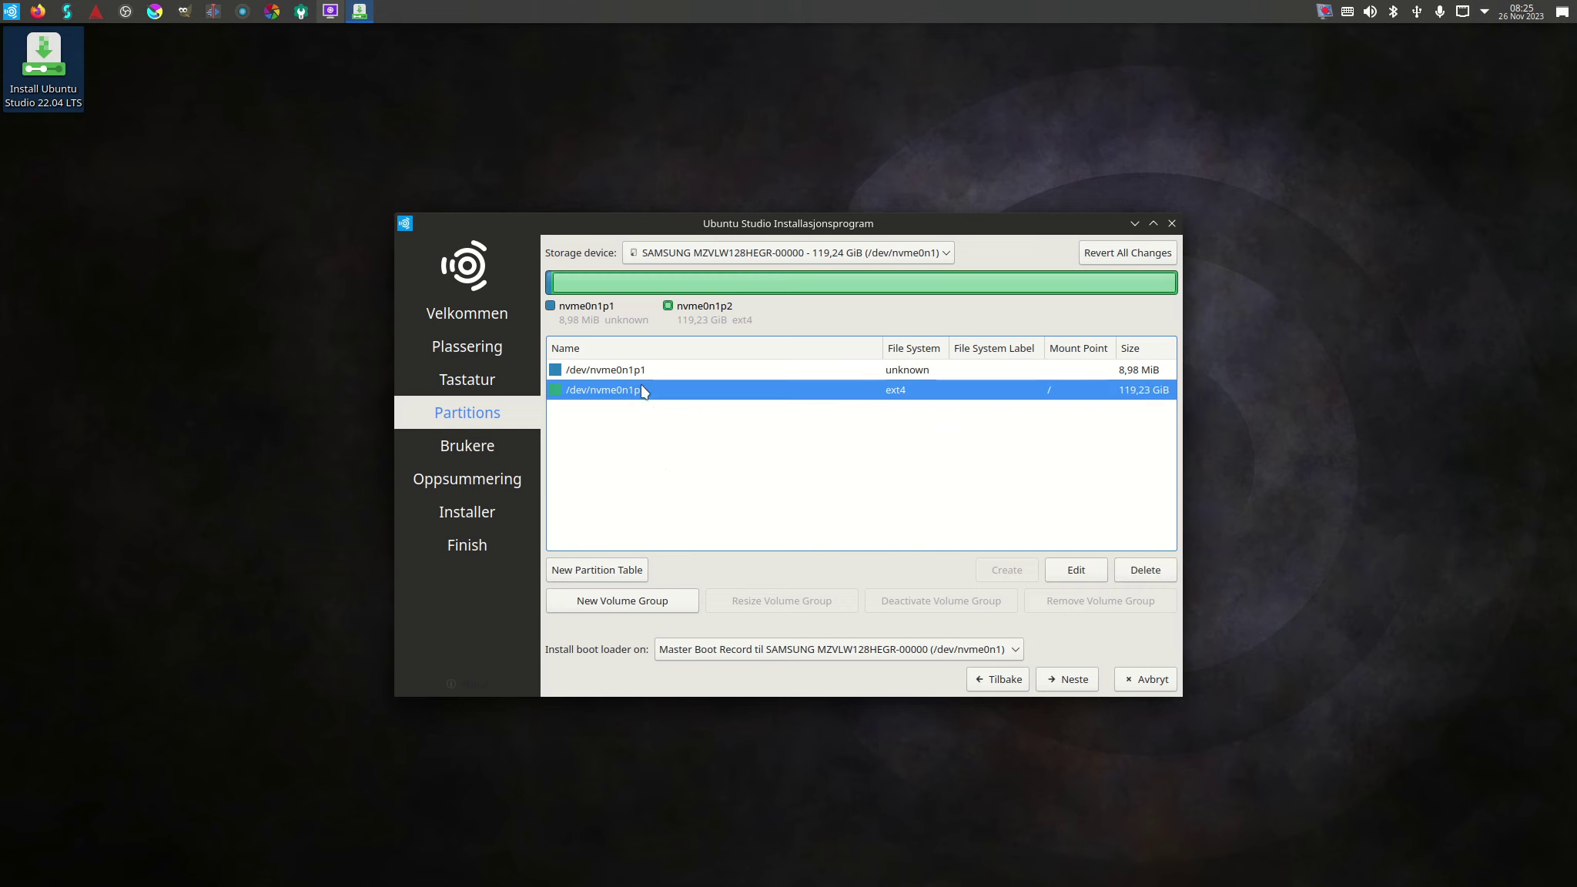
left_click(645, 372)
left_click(641, 390)
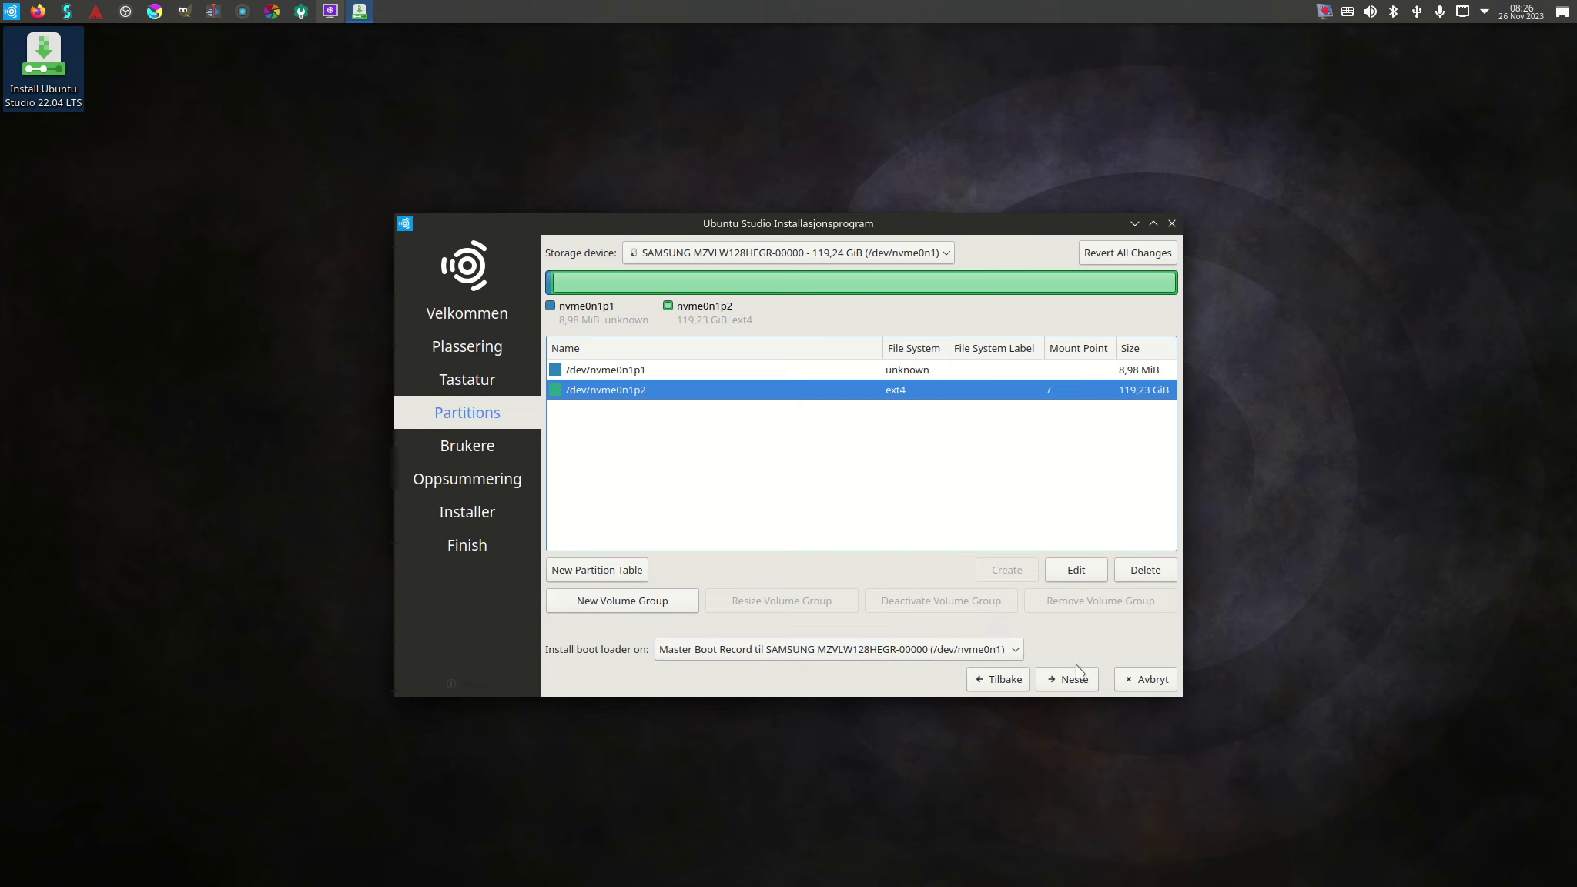
left_click(1016, 650)
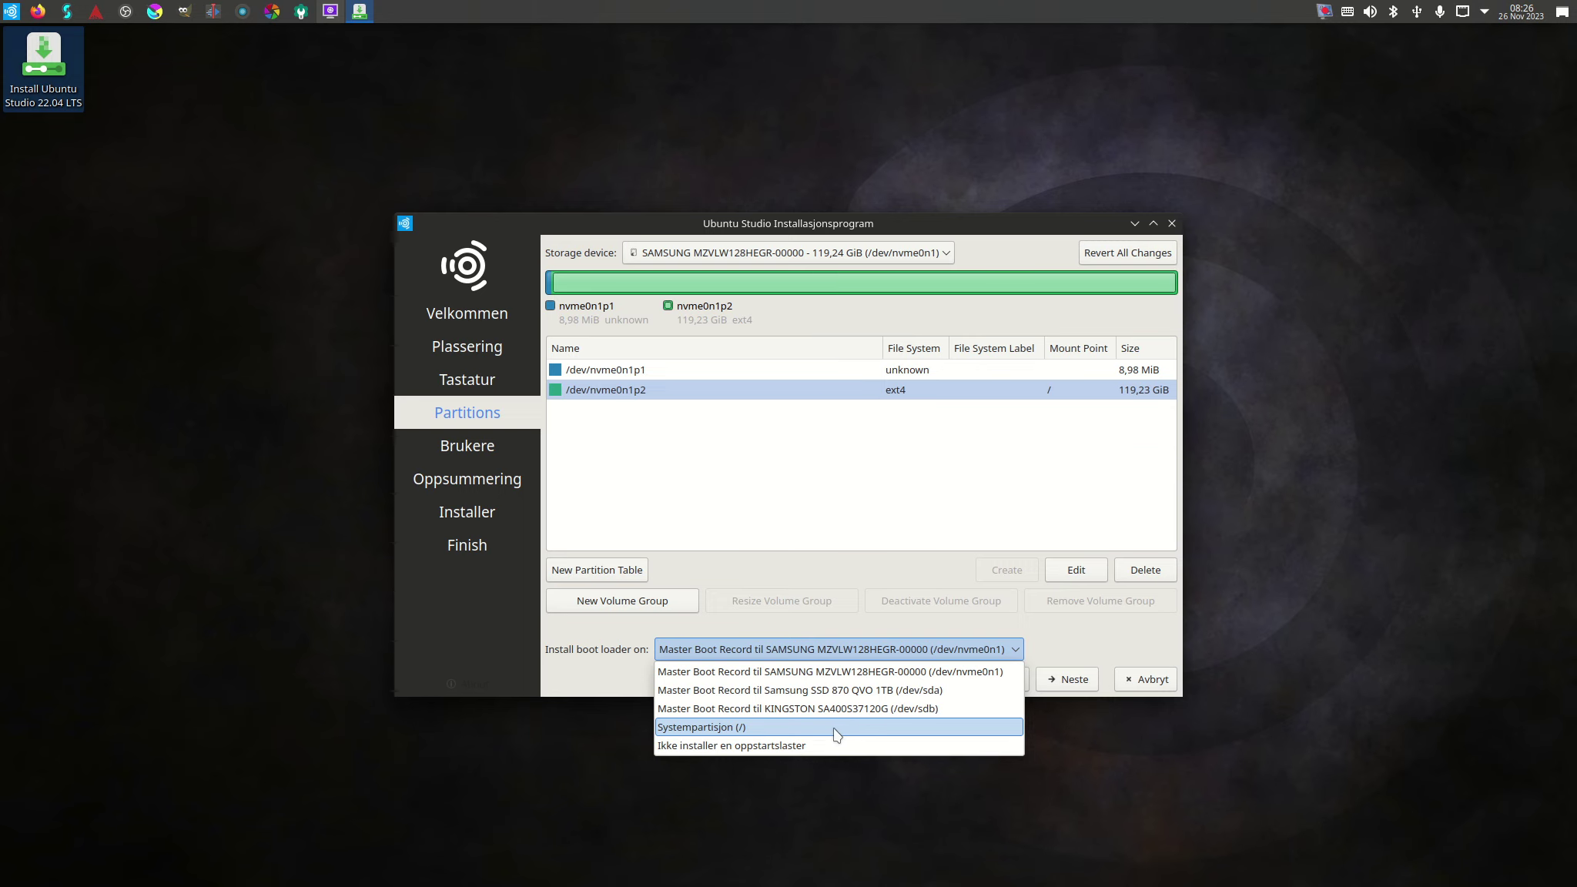
Install the boot loader on the Samsung SSD 870 QVO 1TB (/dev/sda) and continue.
left_click(881, 691)
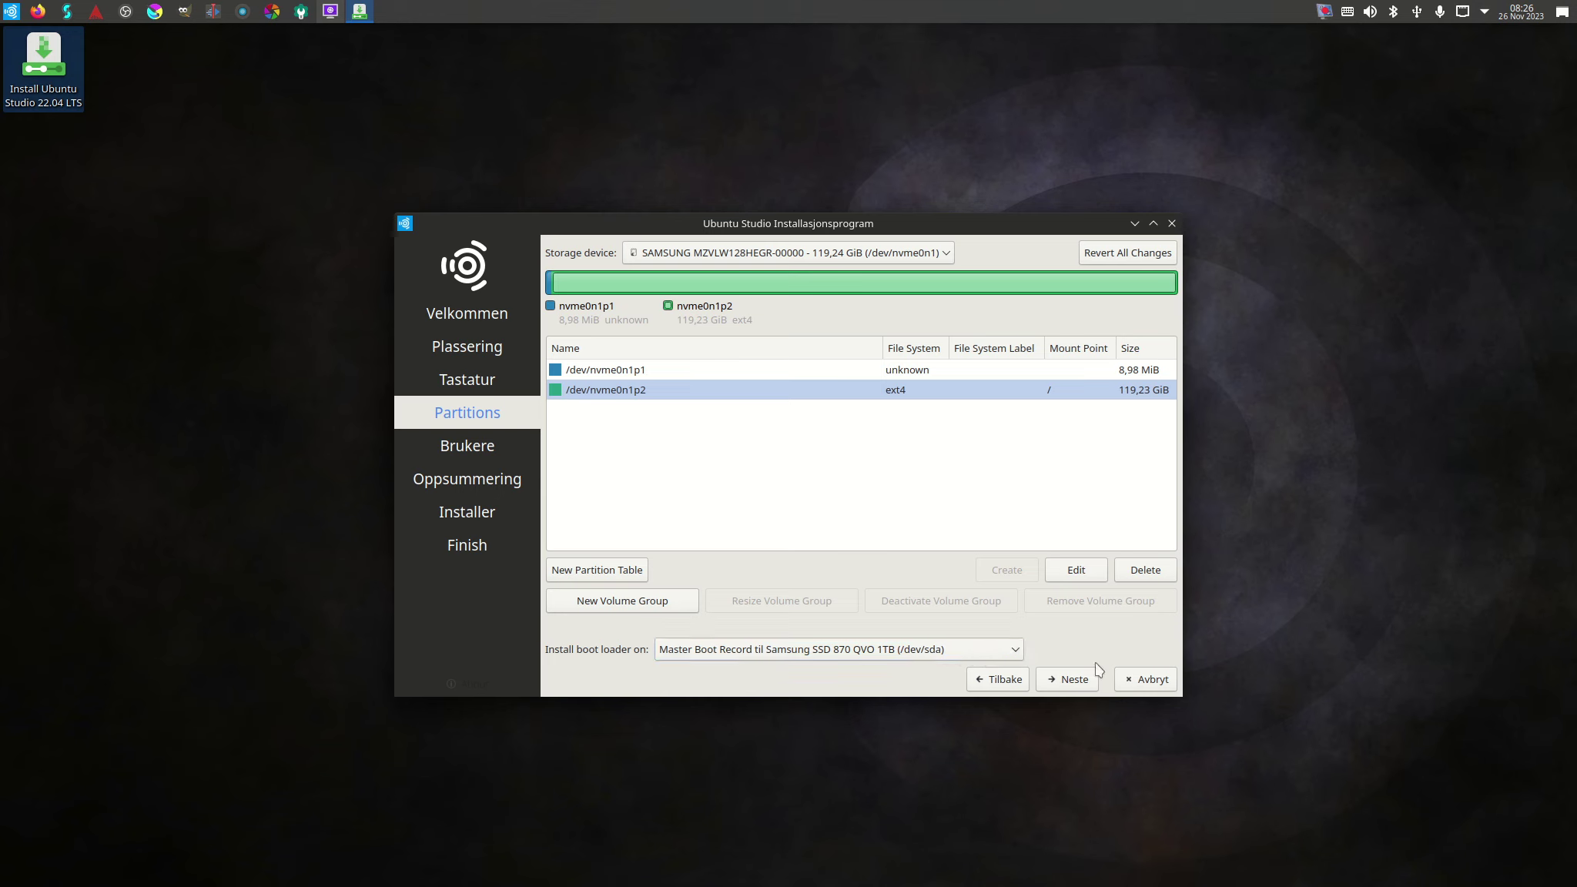
left_click(1070, 679)
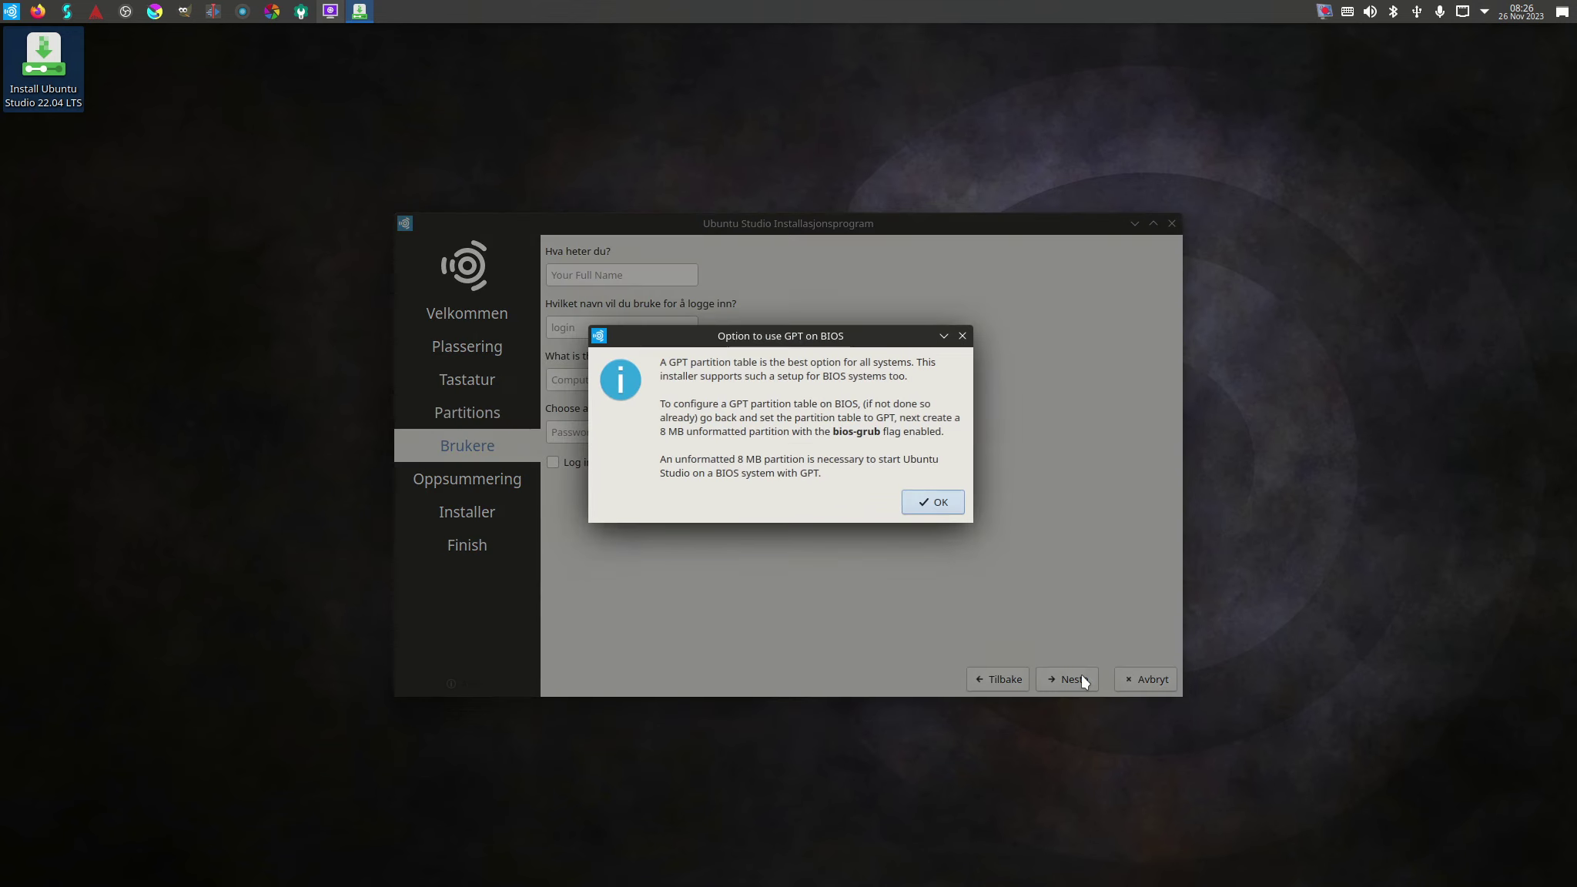
Dismiss the GPT-on-BIOS notice and enter the user's full name and login name.
left_click(932, 502)
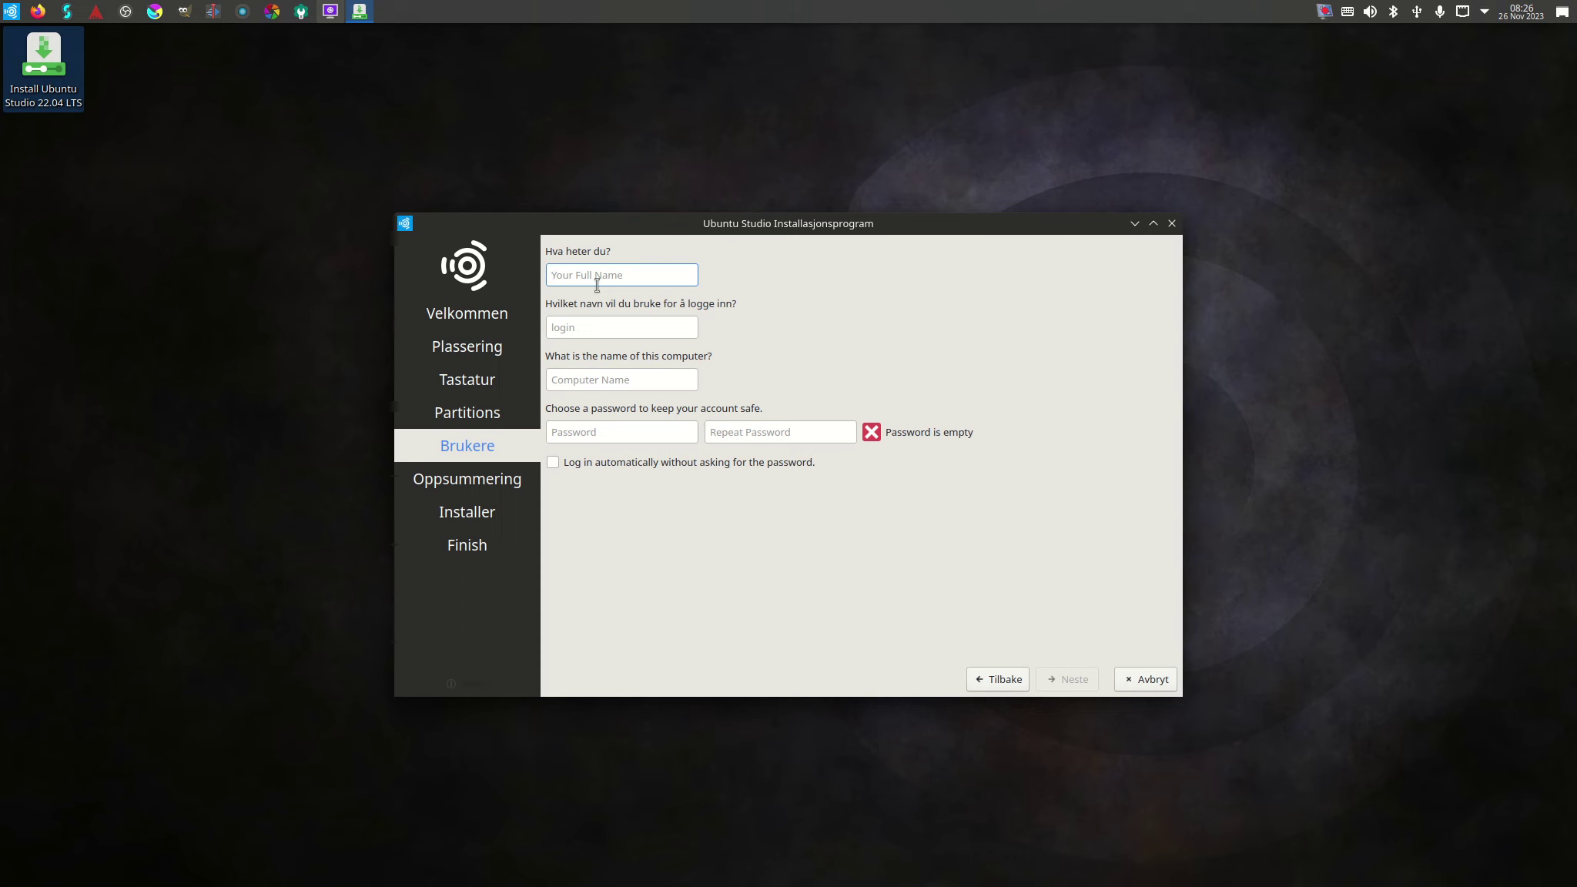
type("ket")
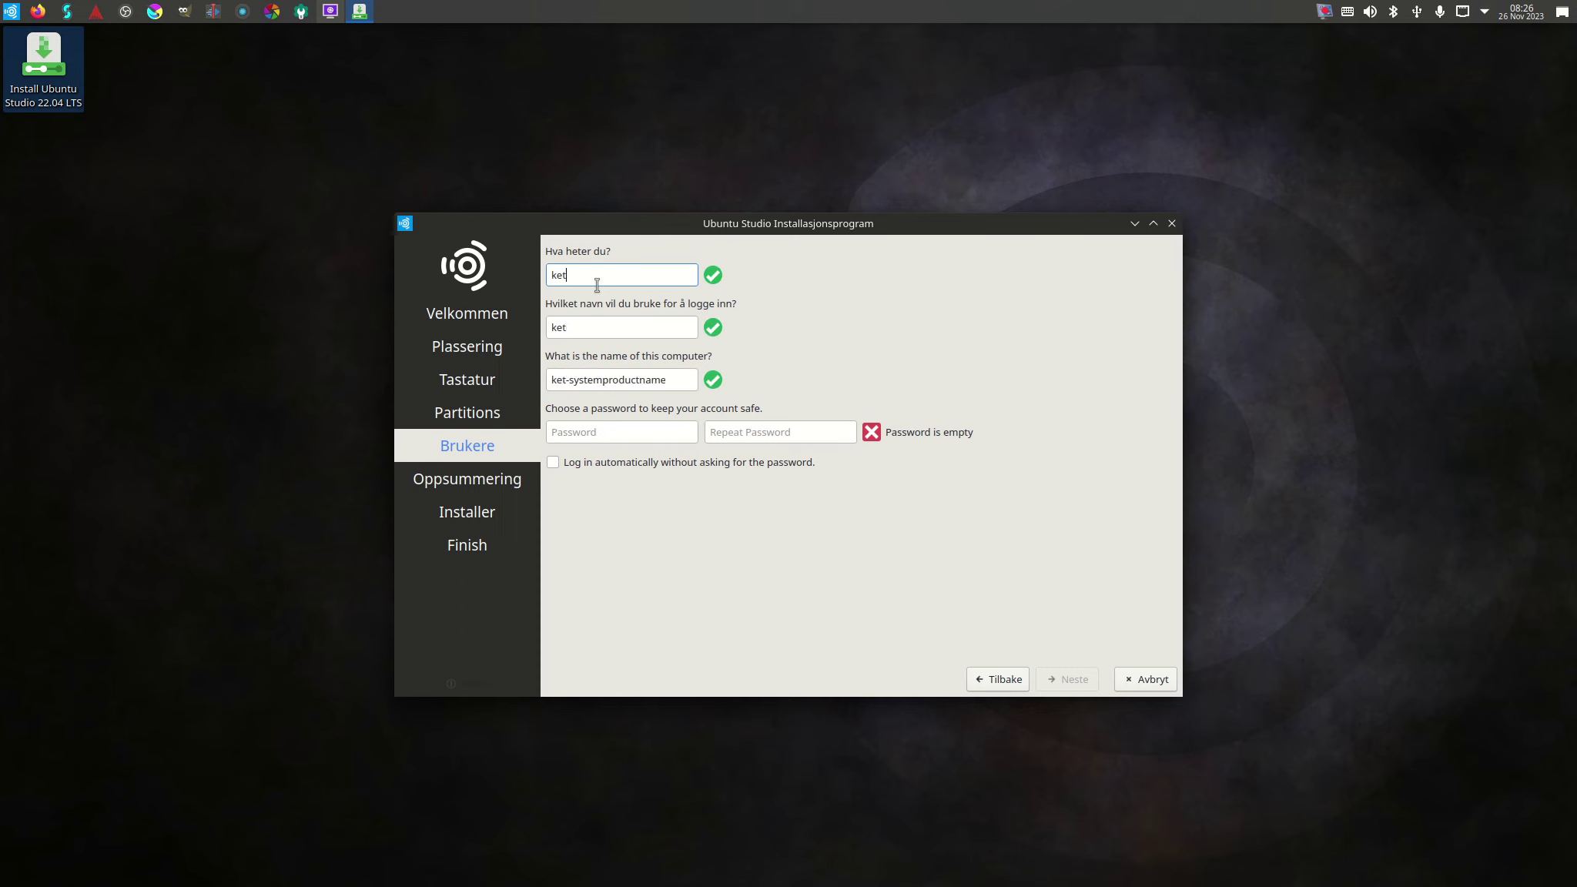
type("il ervik")
key("Tab")
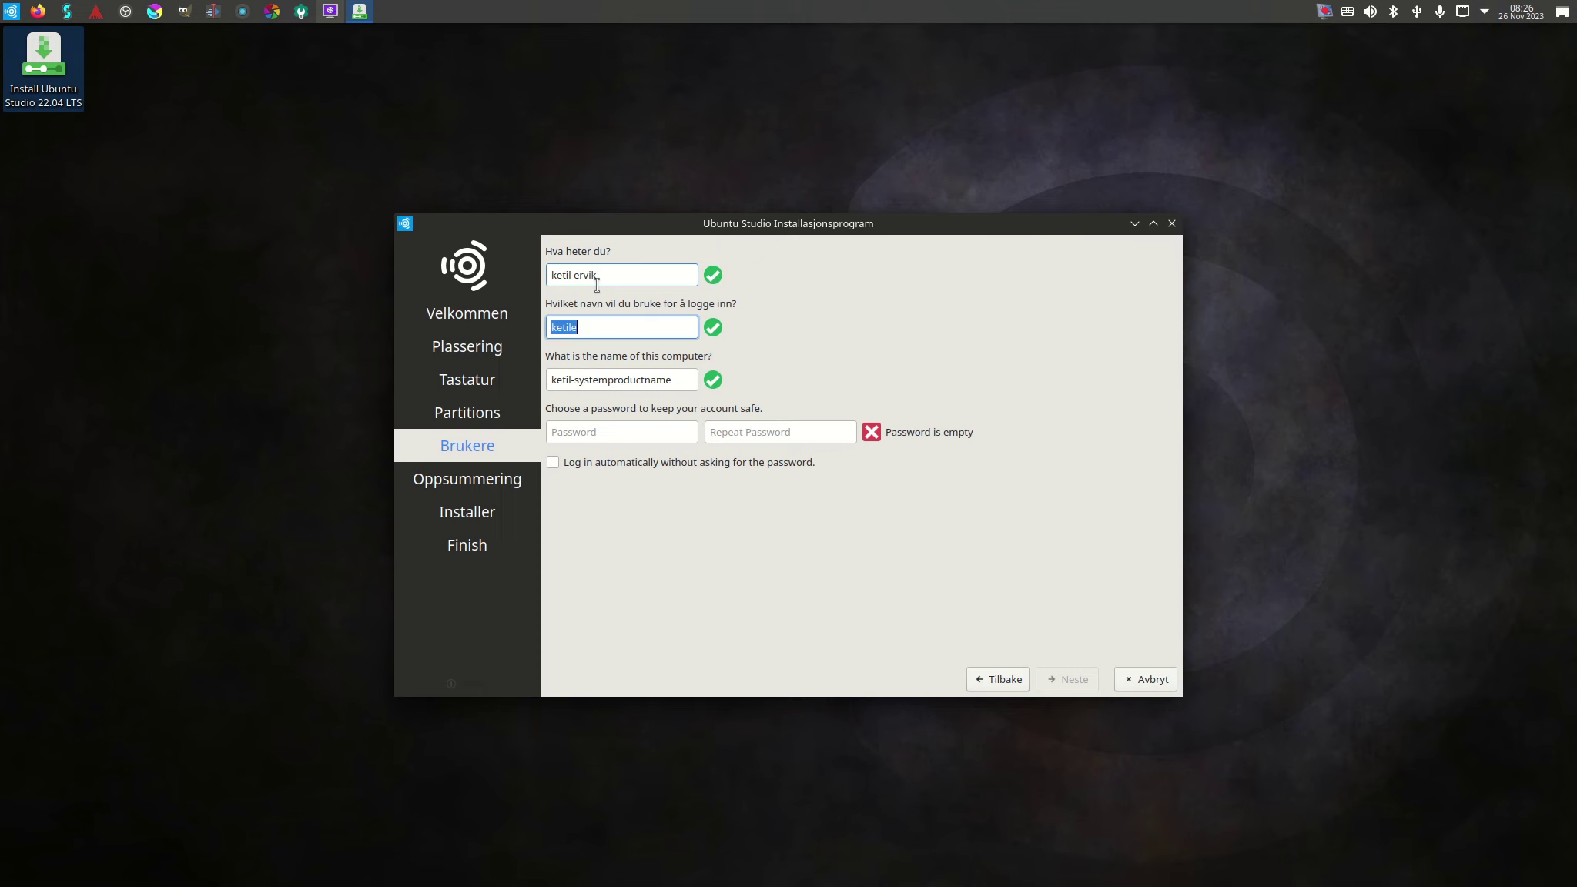
type("ket")
key("Tab")
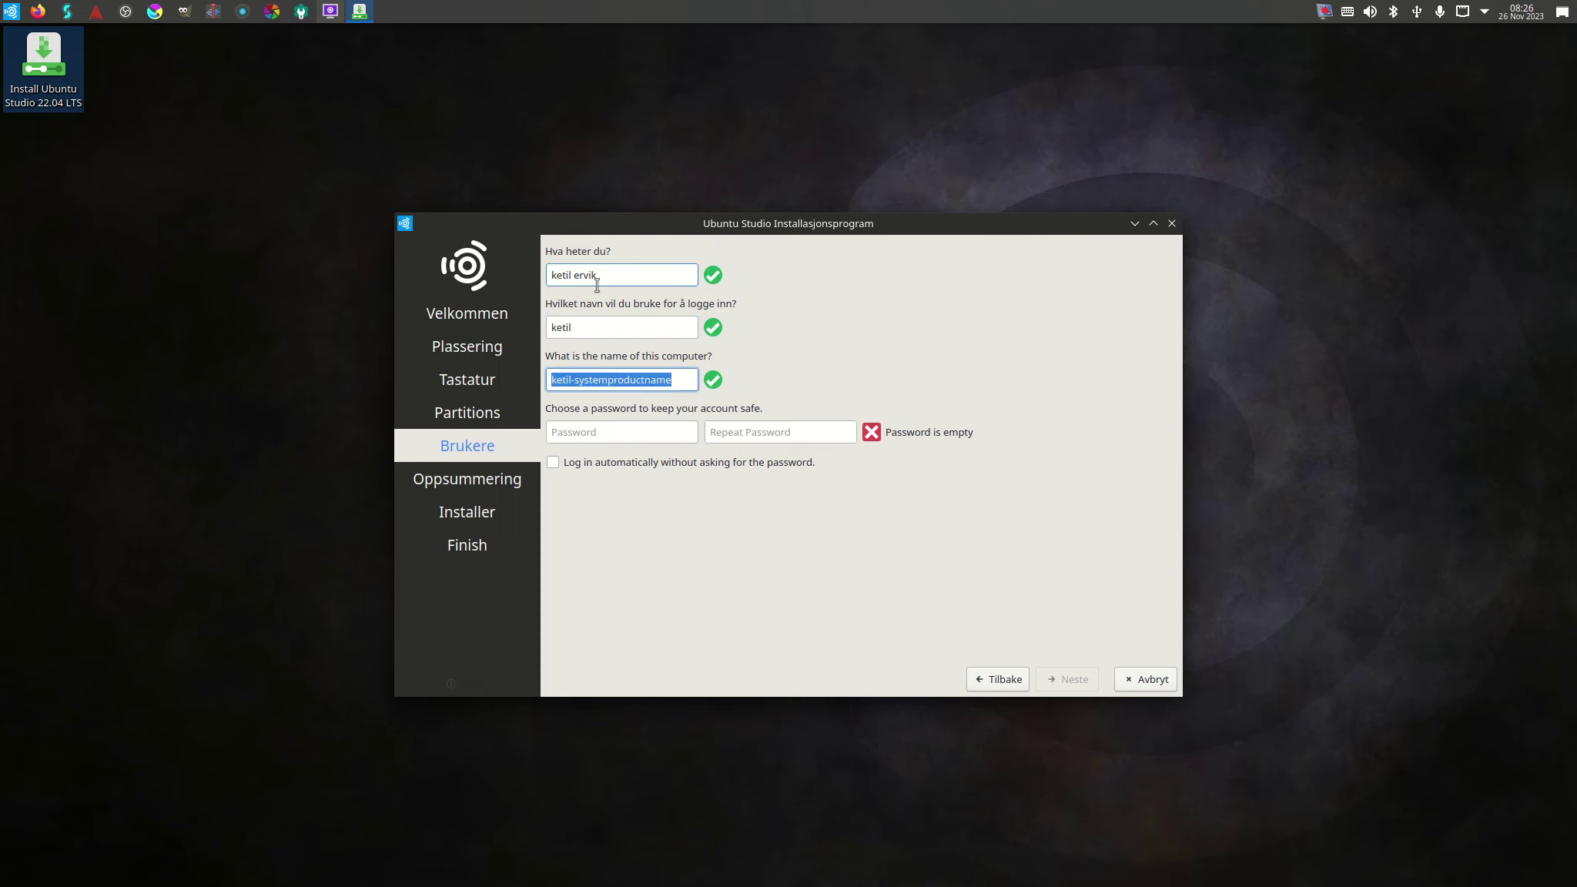
Replace the default computer name with 'kjusikkdata'.
type("kjetils")
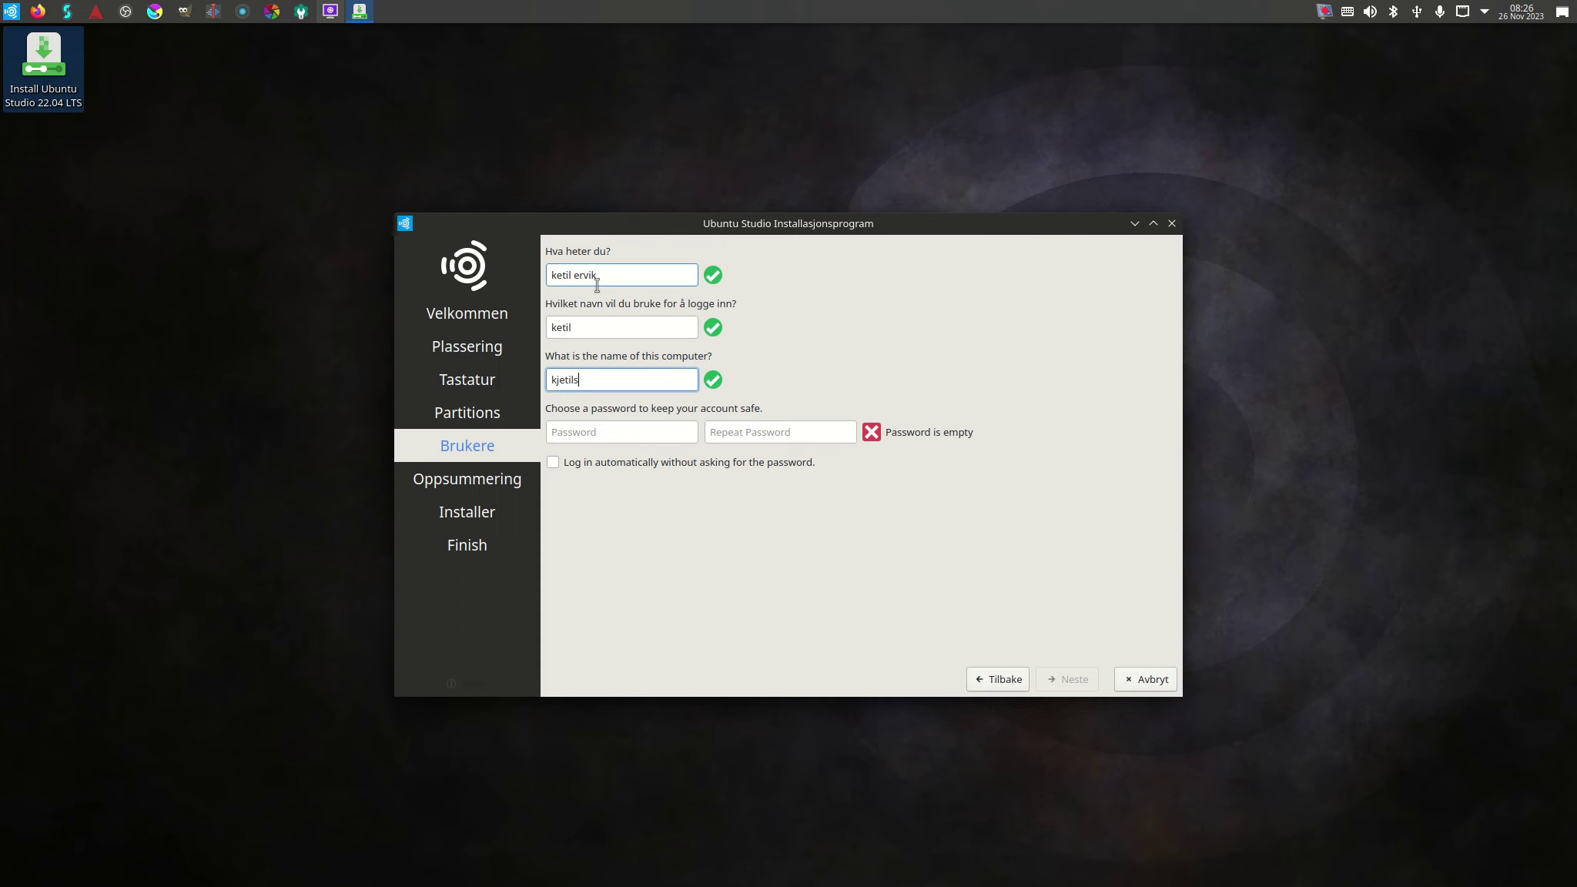
type("usikkdata")
key("Tab")
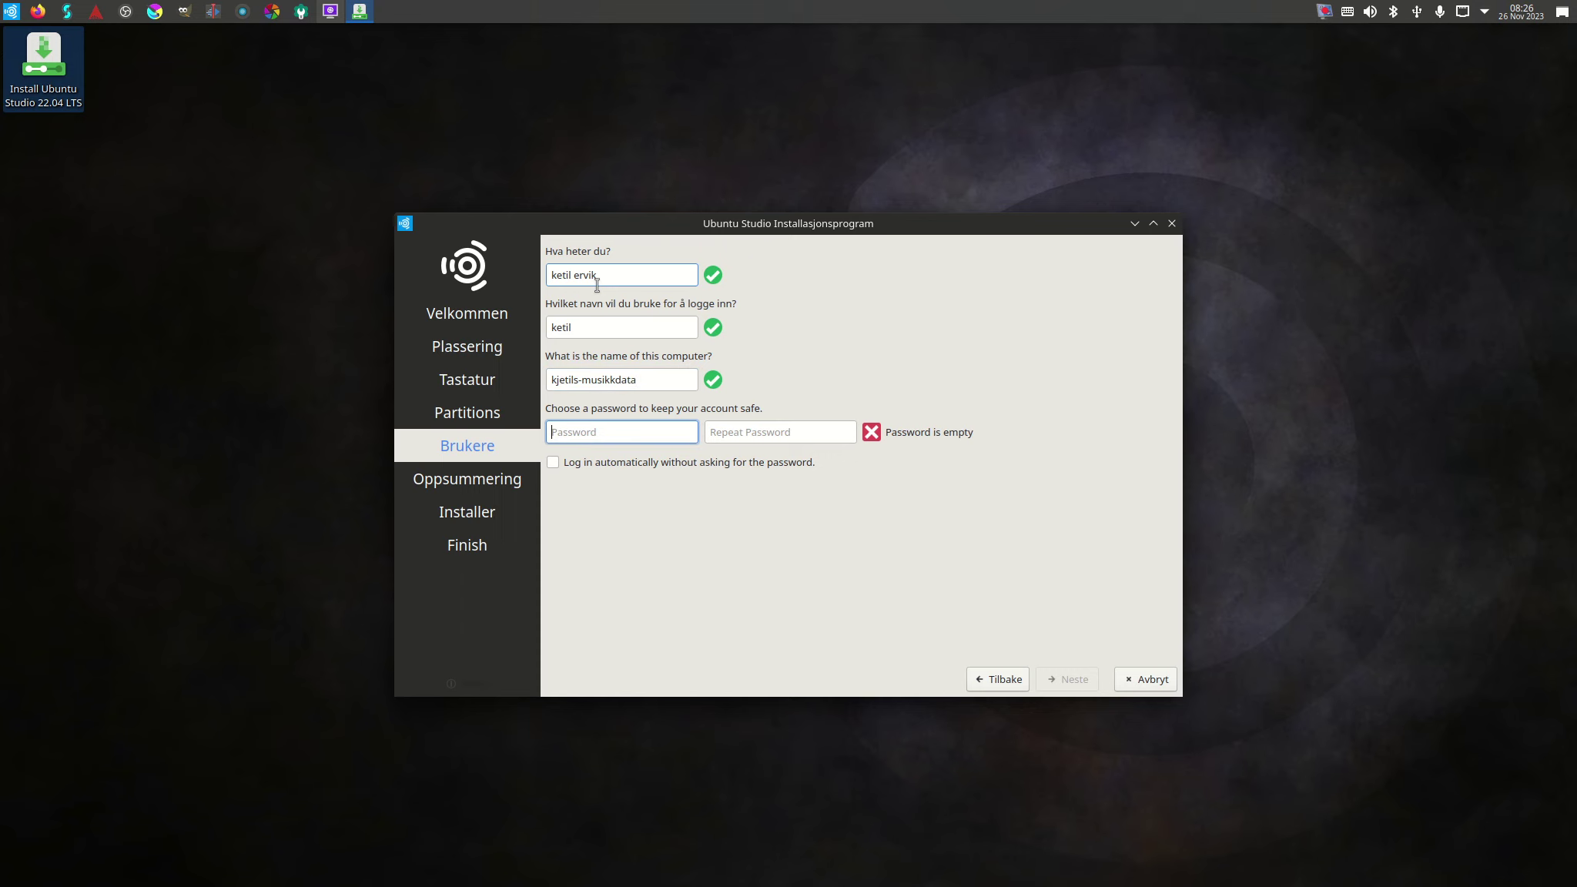
Enter the account password, repeat it to confirm, and continue to the summary.
type("**********")
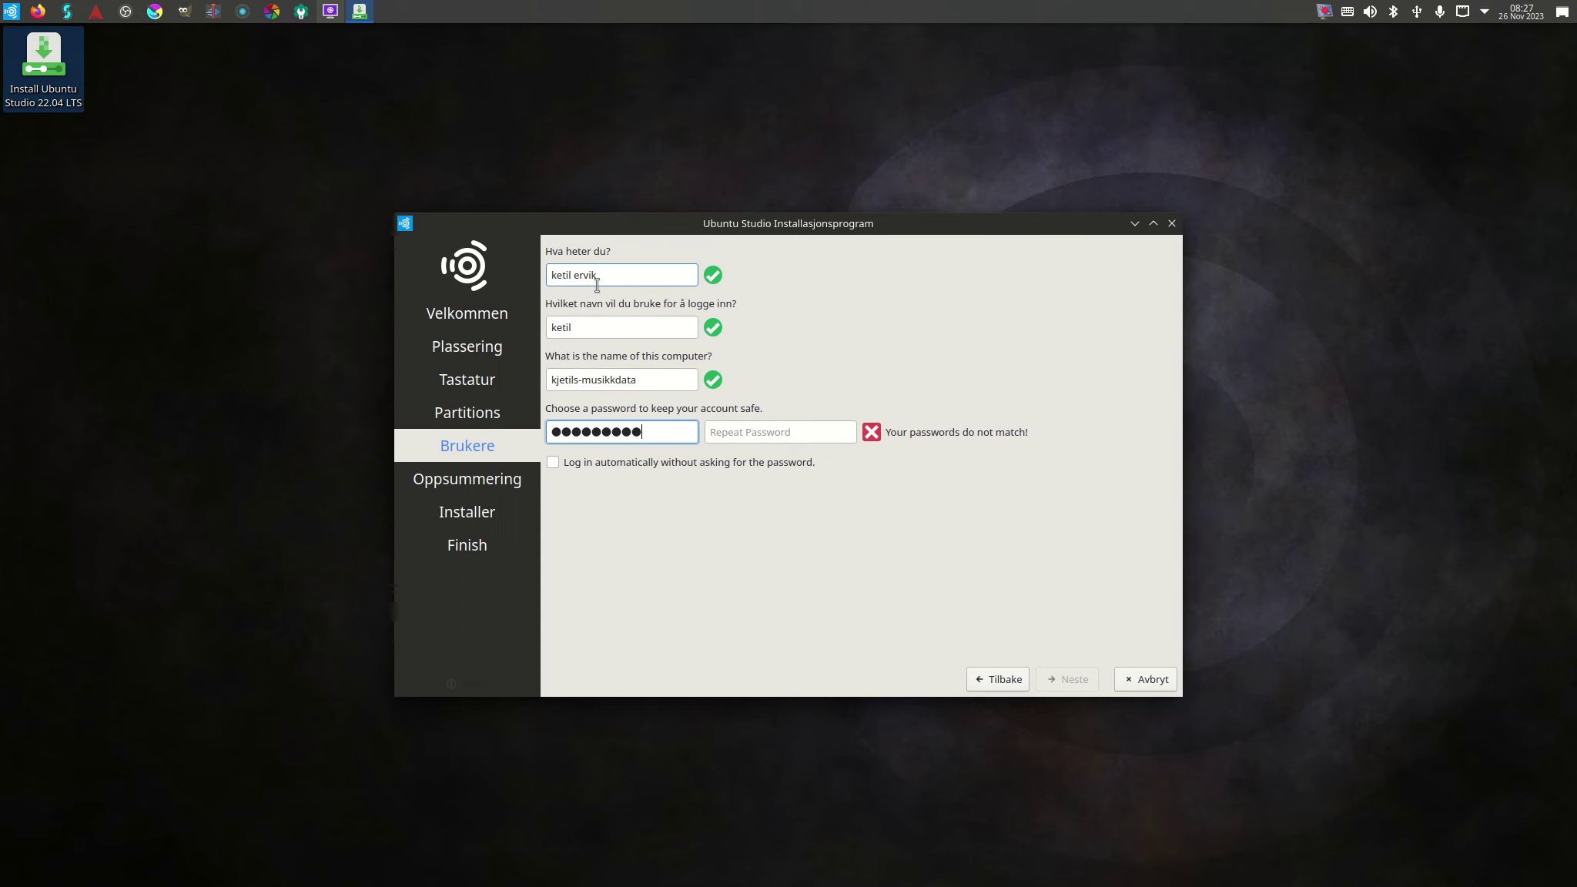
key("Tab")
type("**********")
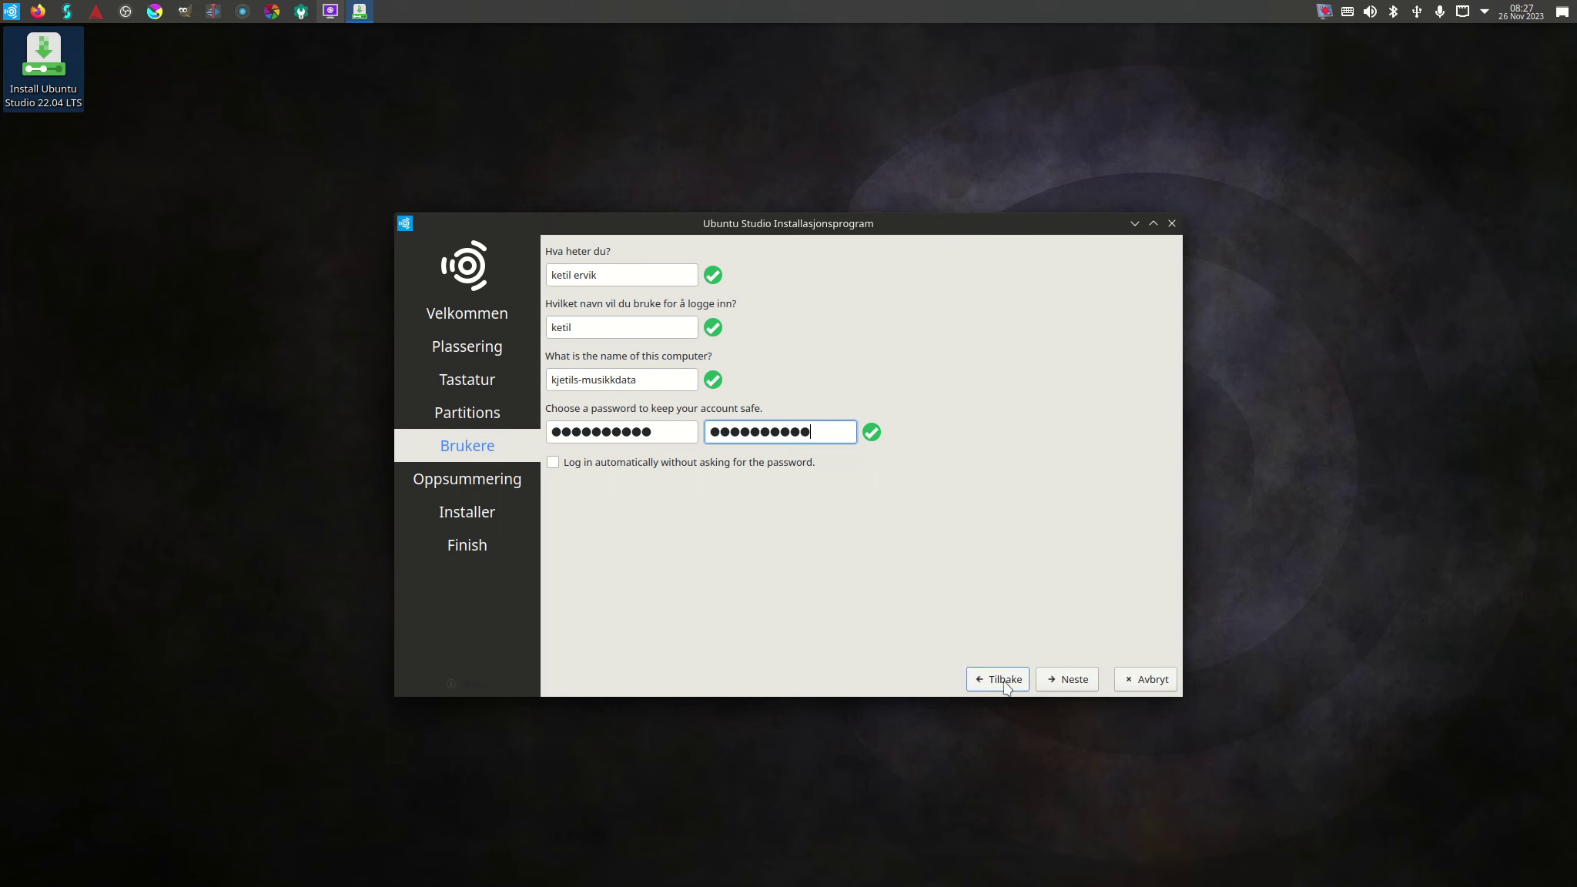
left_click(1084, 685)
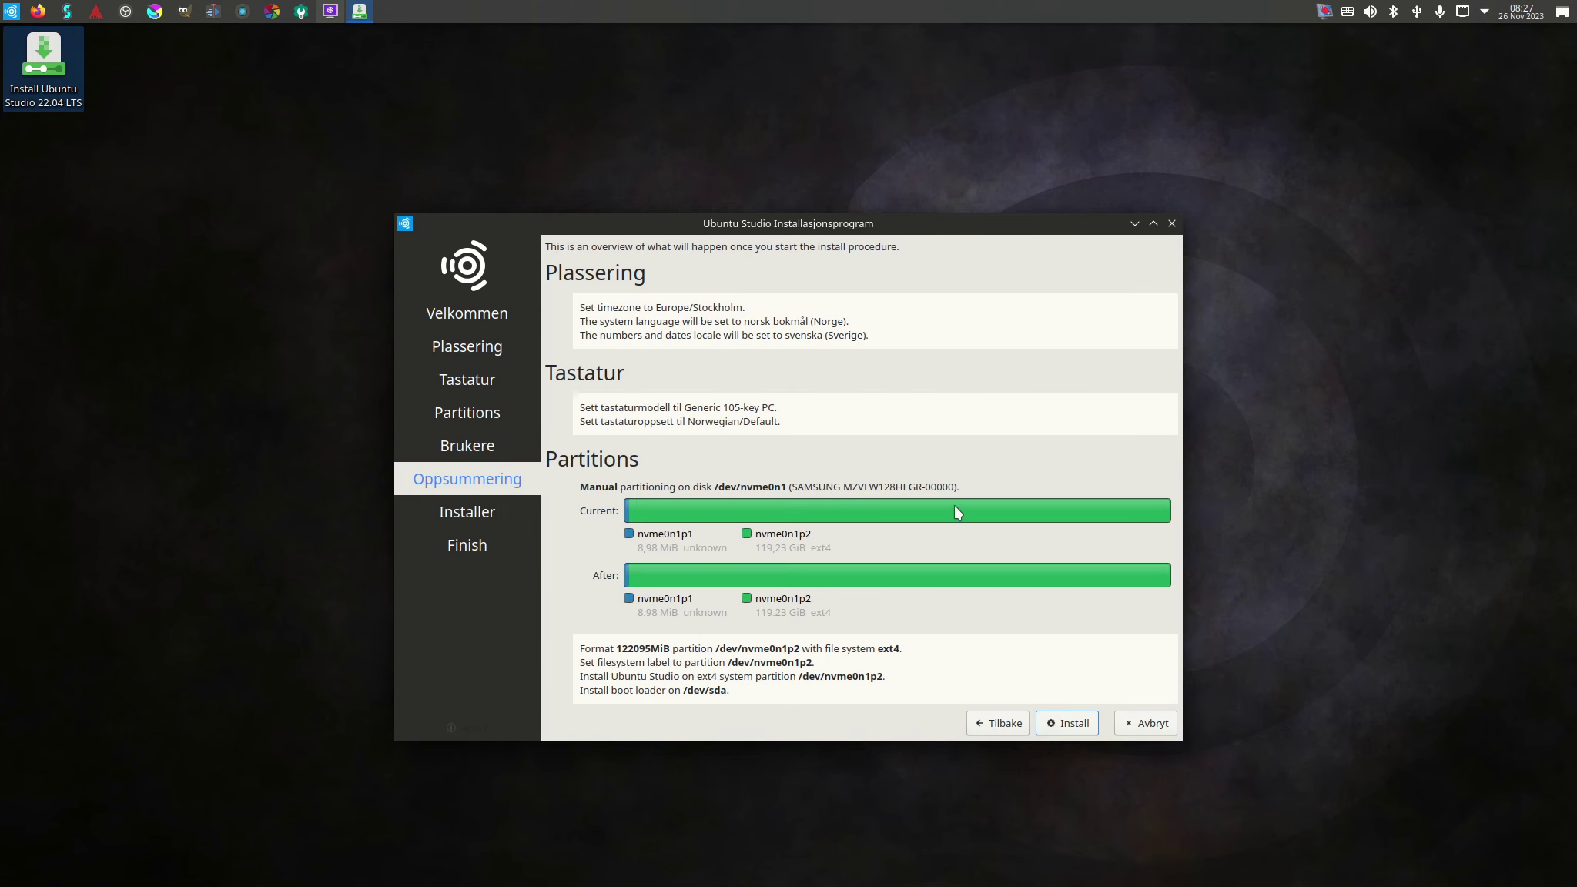
Review the Oppsummering summary of time zone, keyboard and partition changes.
mouse_move(956, 512)
Start the installation and confirm 'Installer nå' to write the changes to disk.
left_click(1072, 724)
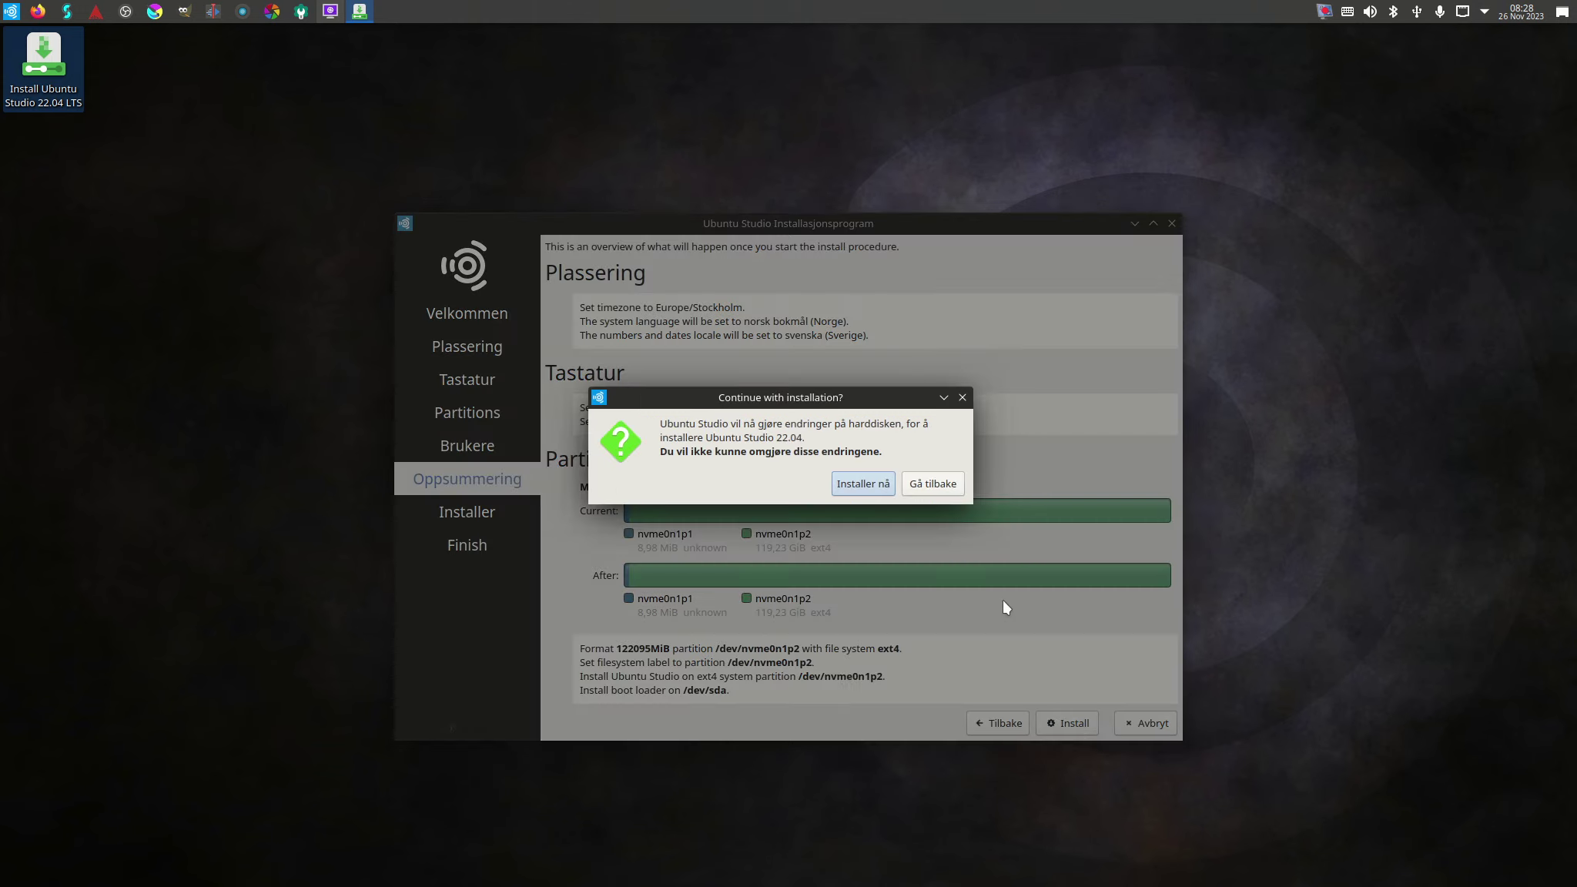
left_click(876, 483)
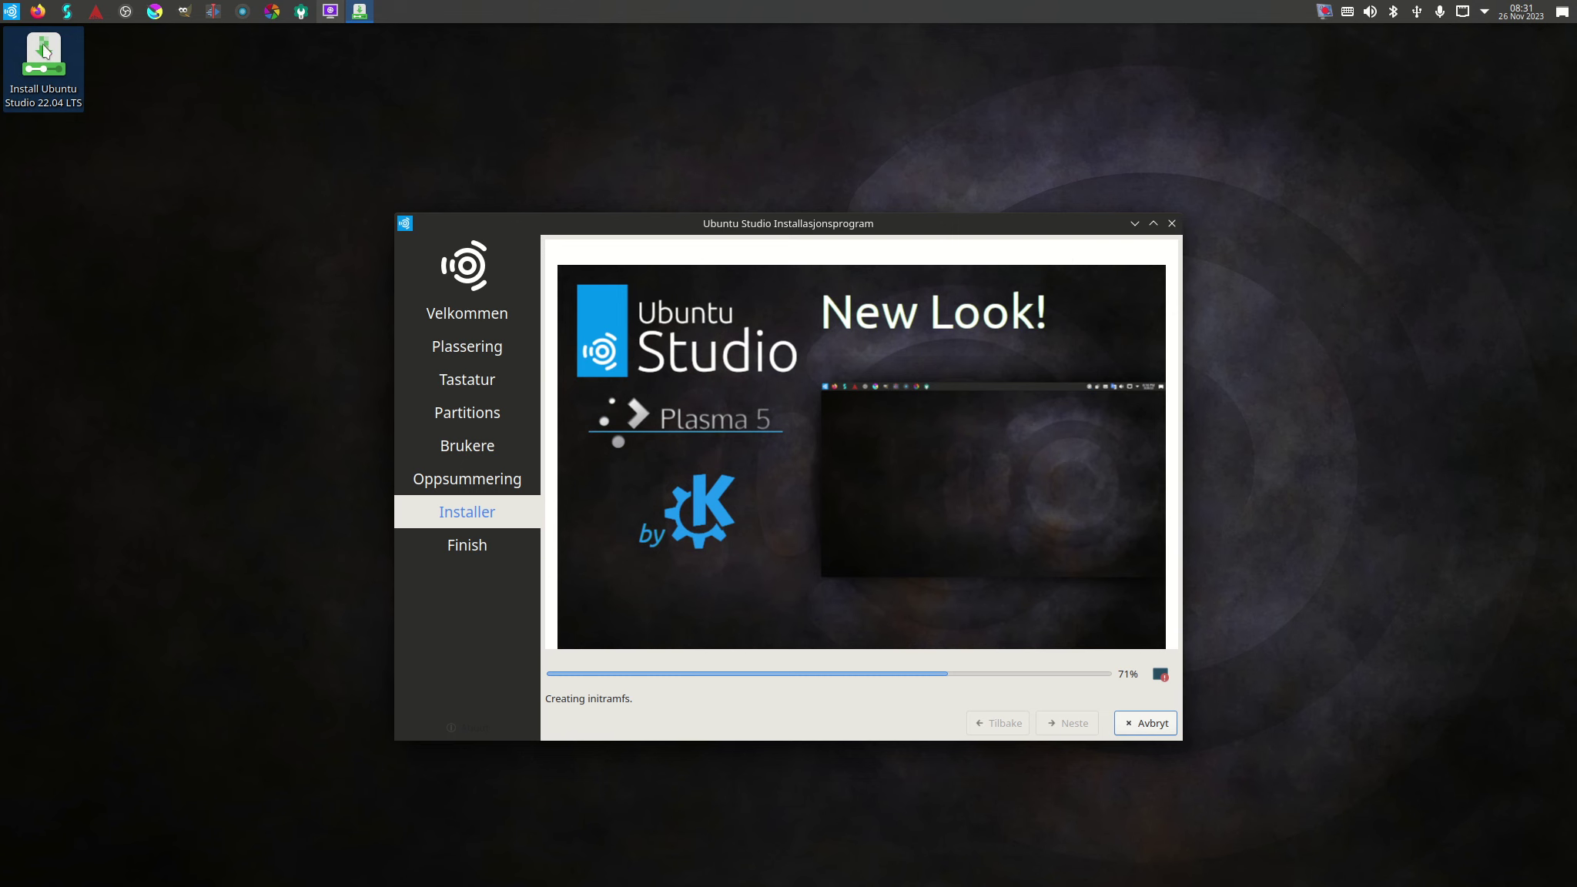
left_click(13, 19)
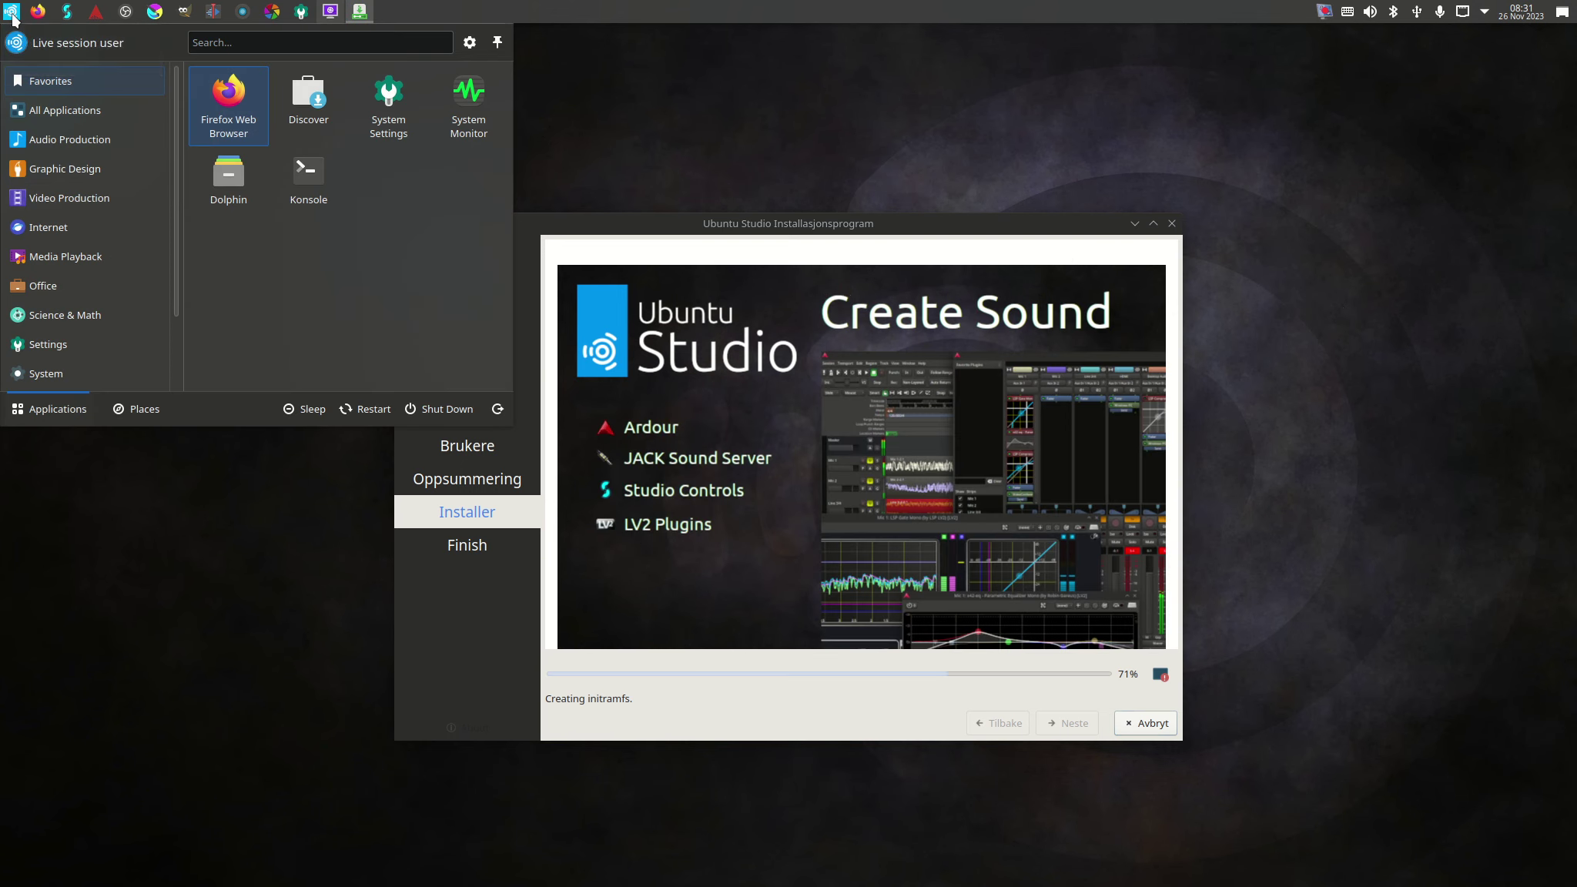
Close the application list and reposition the installer window while installation finishes.
left_click(13, 18)
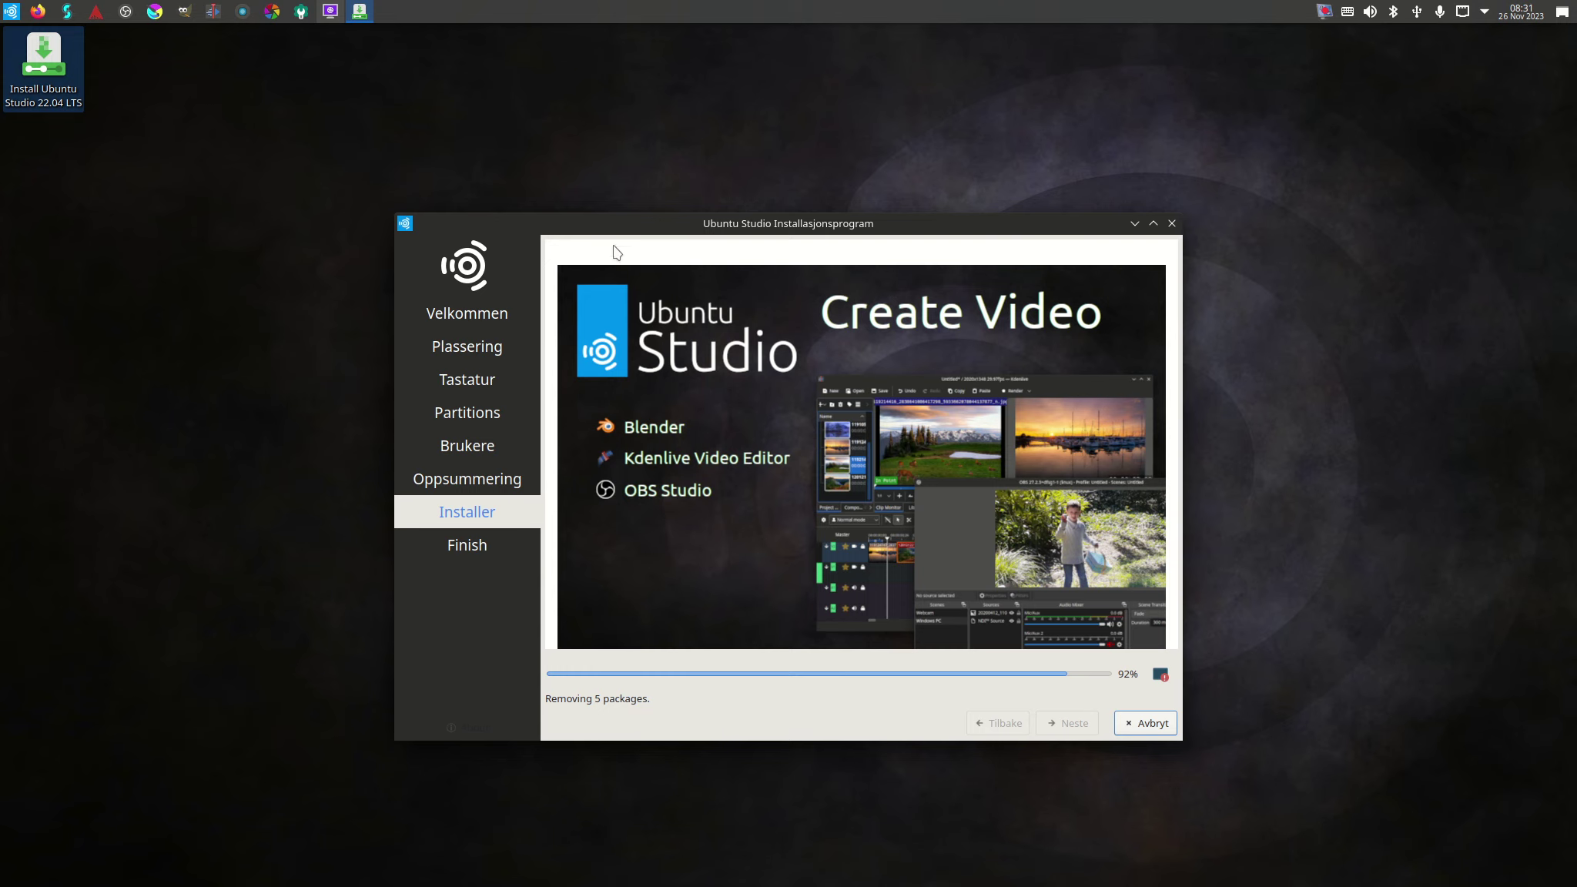
left_click_drag(678, 221, 628, 195)
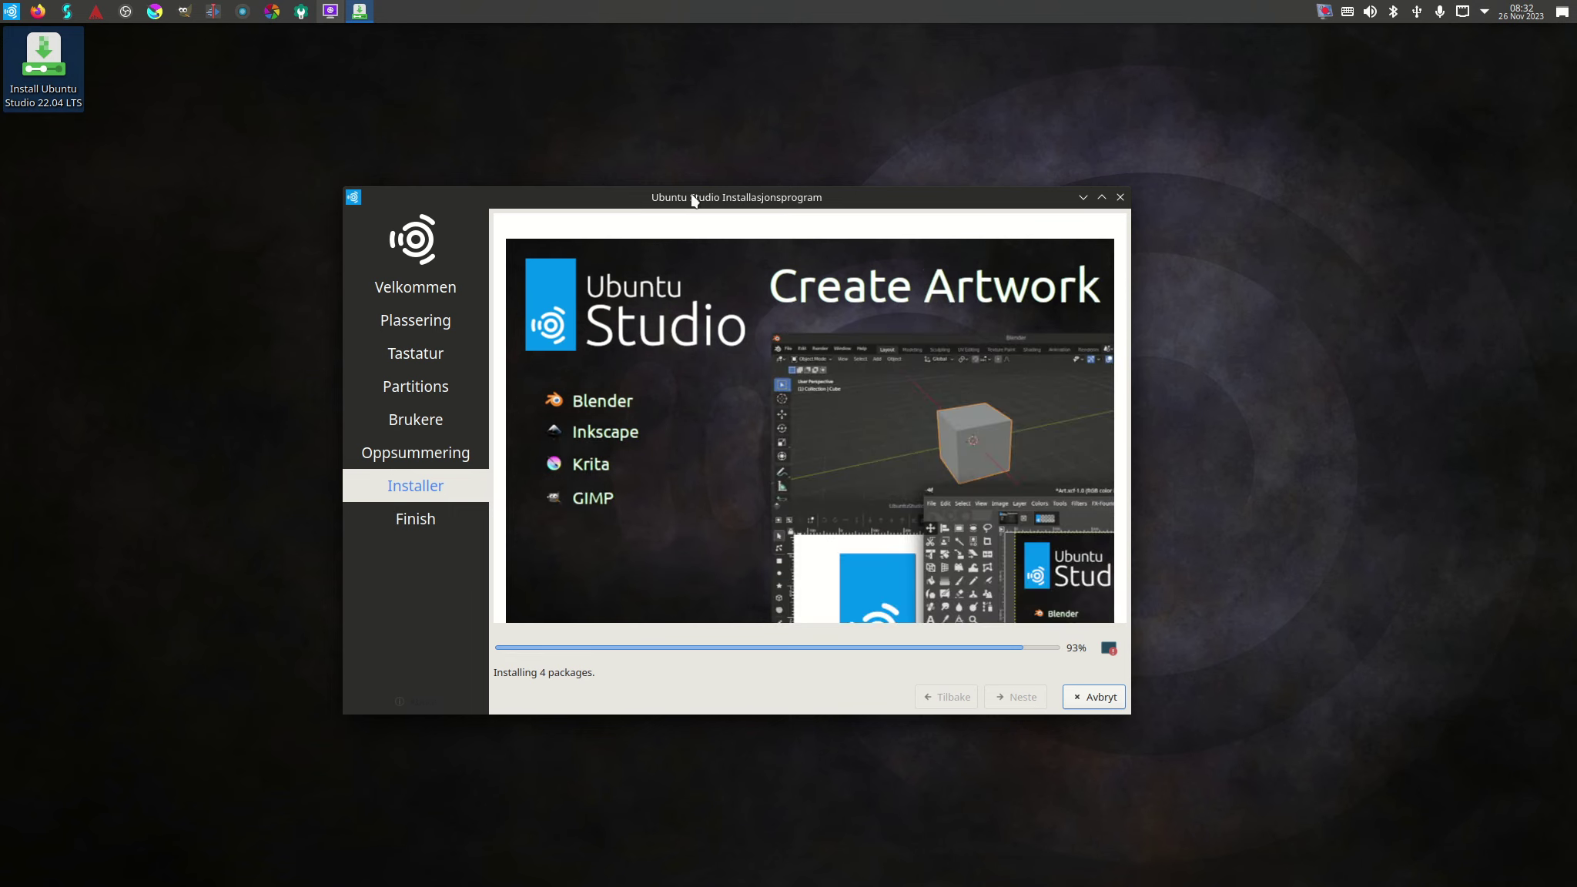
left_click_drag(694, 201, 727, 177)
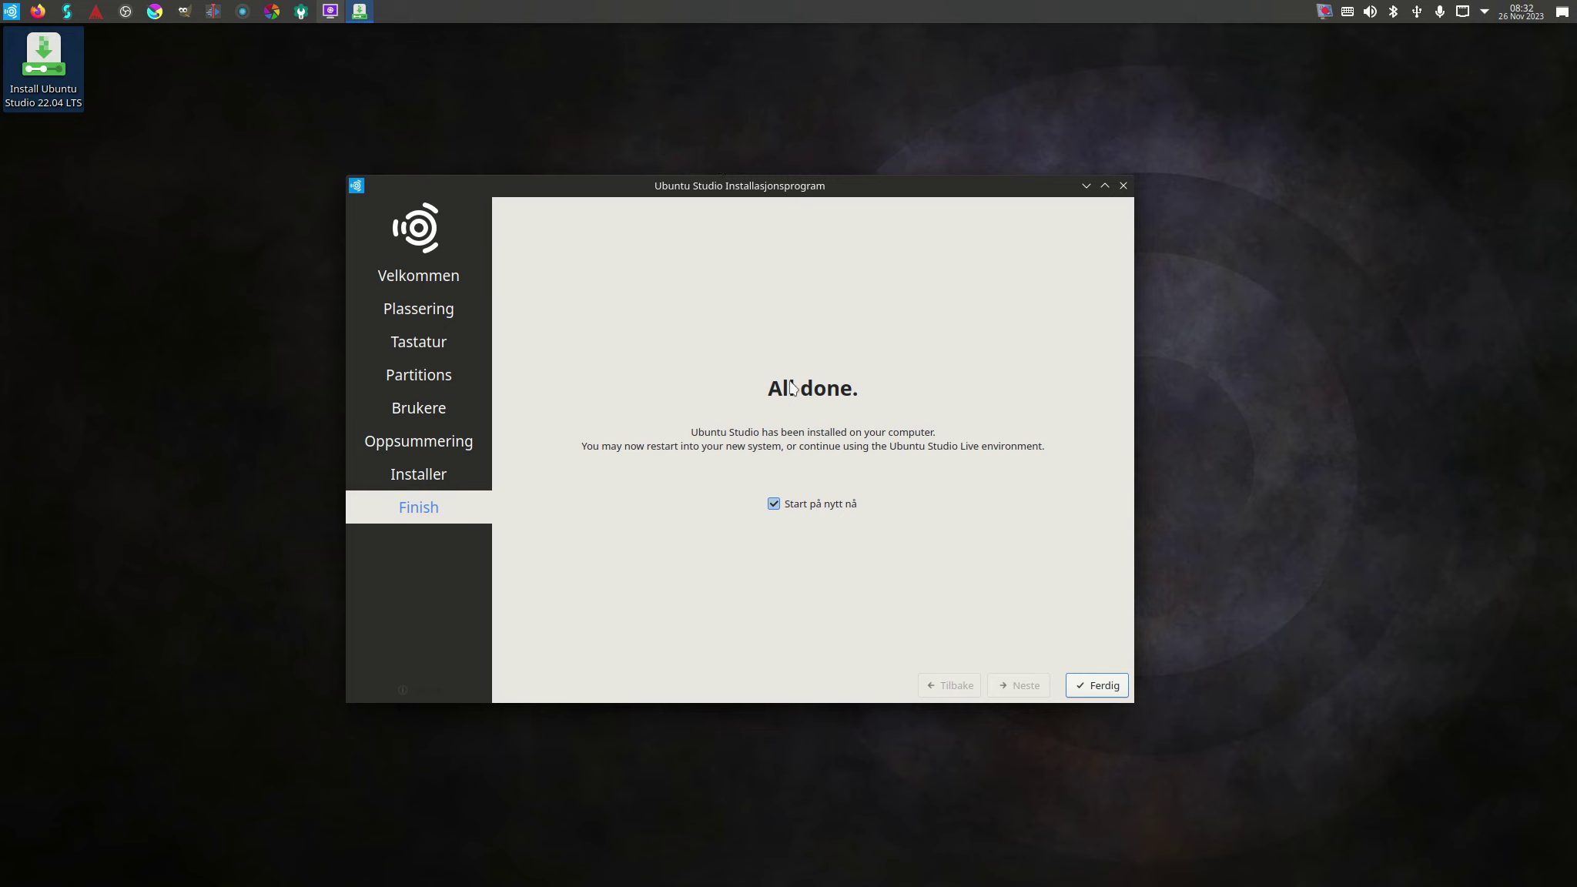
Leave 'Start på nytt nå' unchecked, finish with Ferdig, and select the Install Ubuntu Studio shortcut.
left_click(774, 504)
left_click(1100, 684)
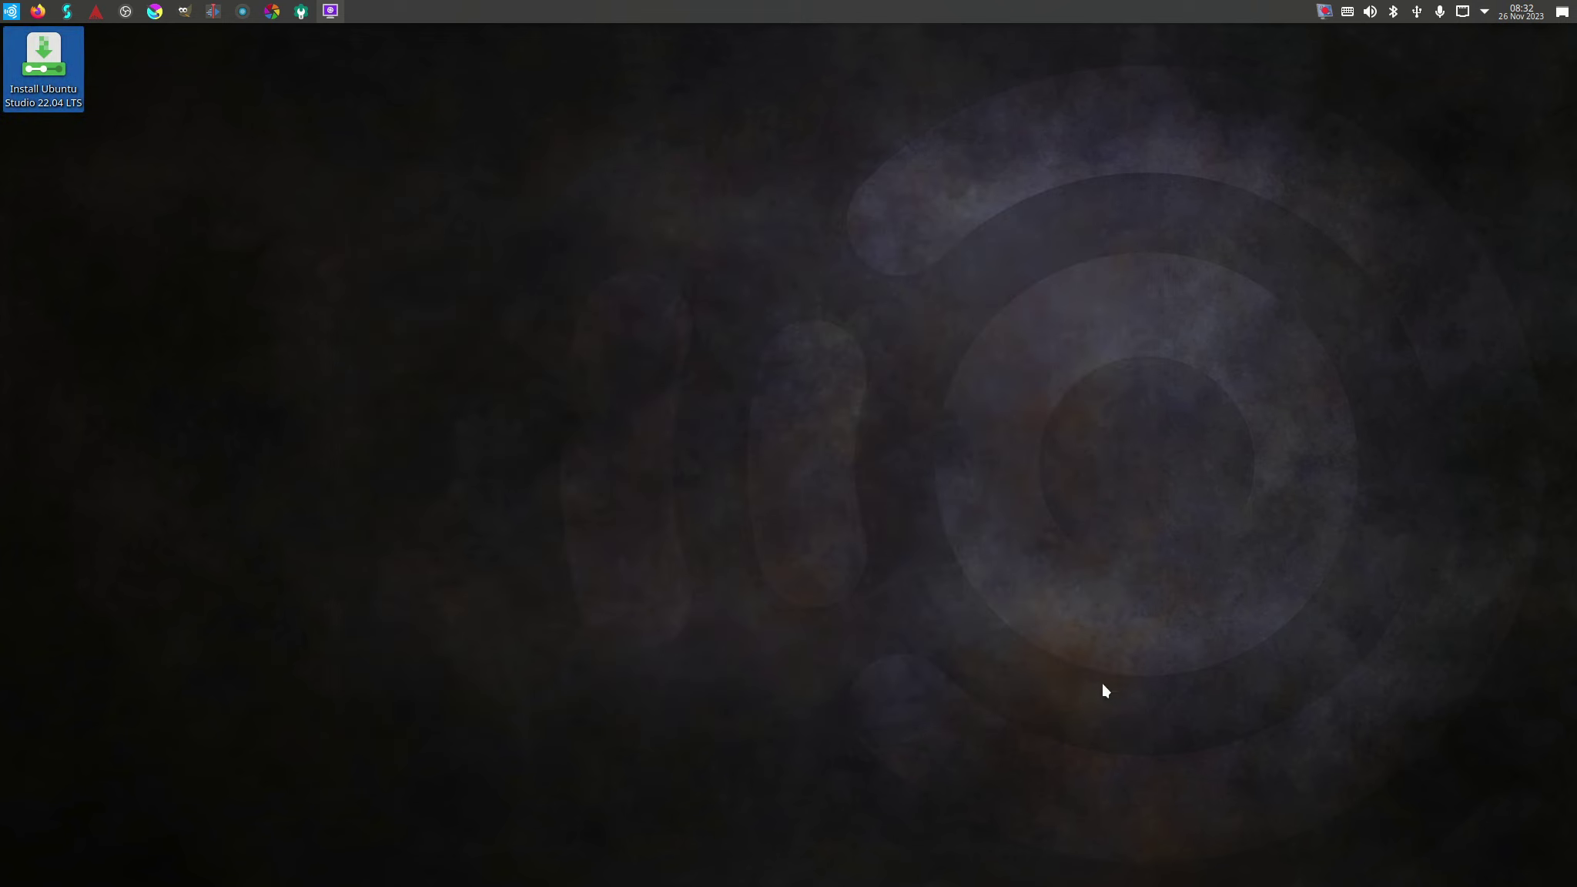
left_click(47, 93)
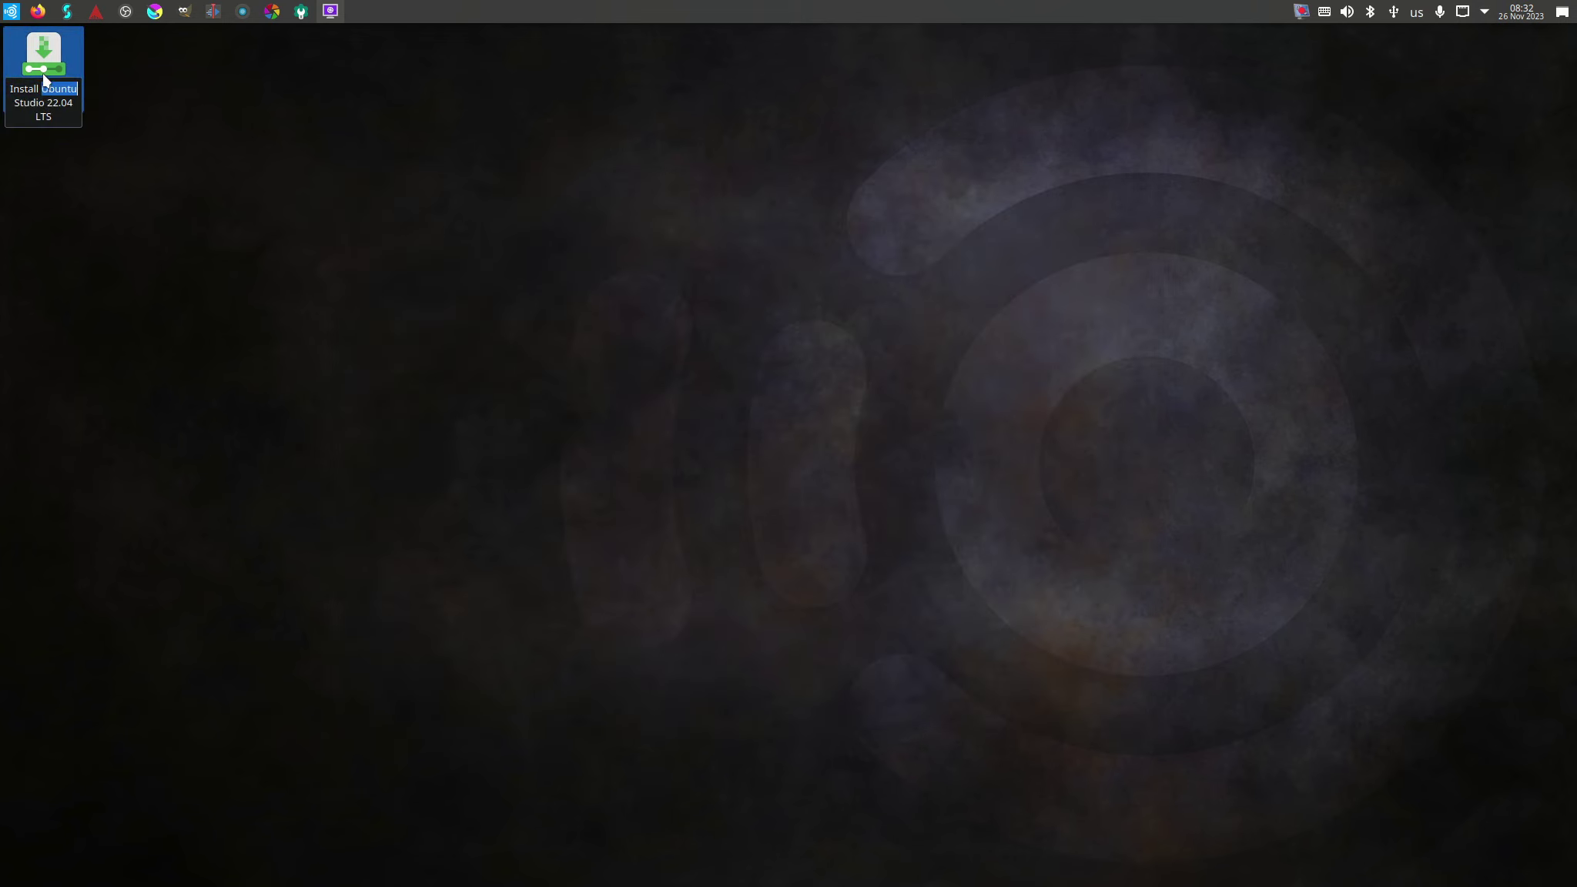
Relaunch the installer and advance past the welcome, location and keyboard pages to Partitioner.
double_click(44, 77)
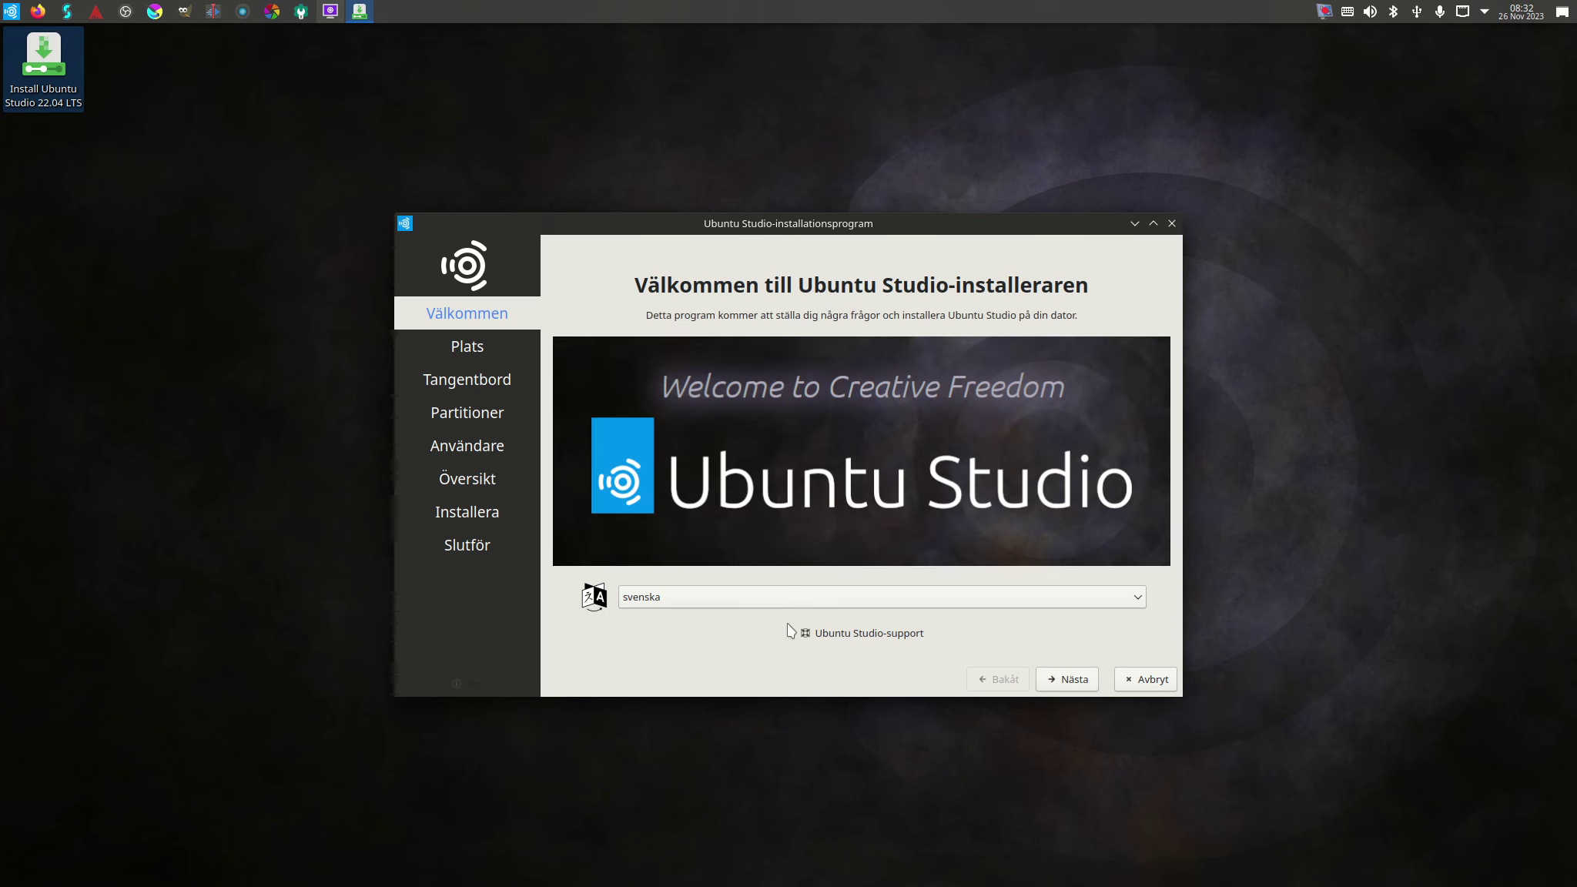
left_click(1061, 677)
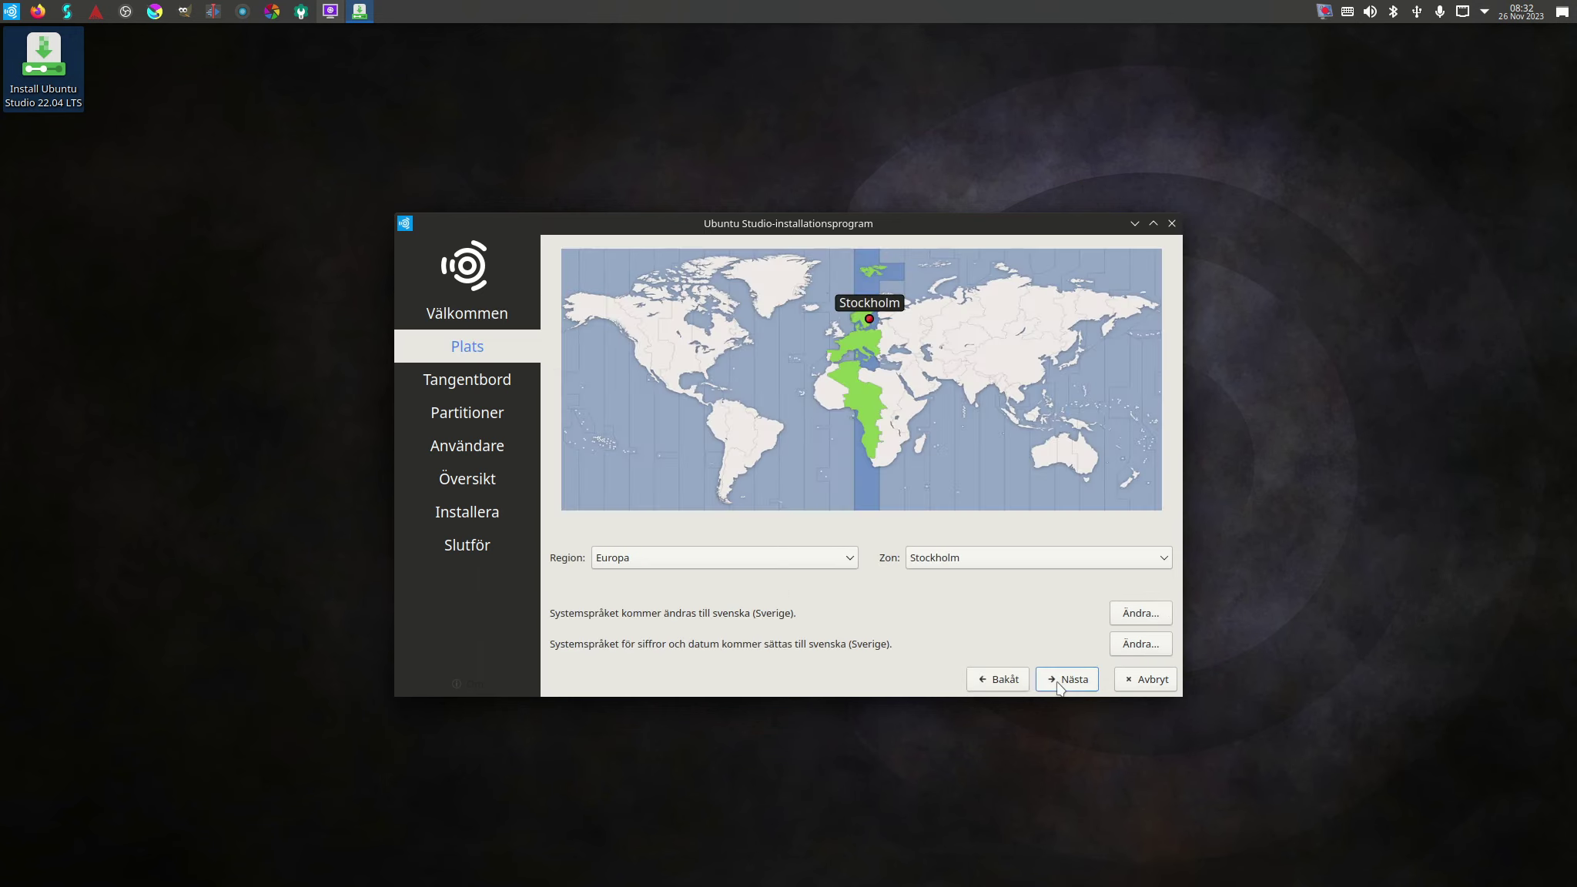
left_click(1061, 681)
left_click(1055, 680)
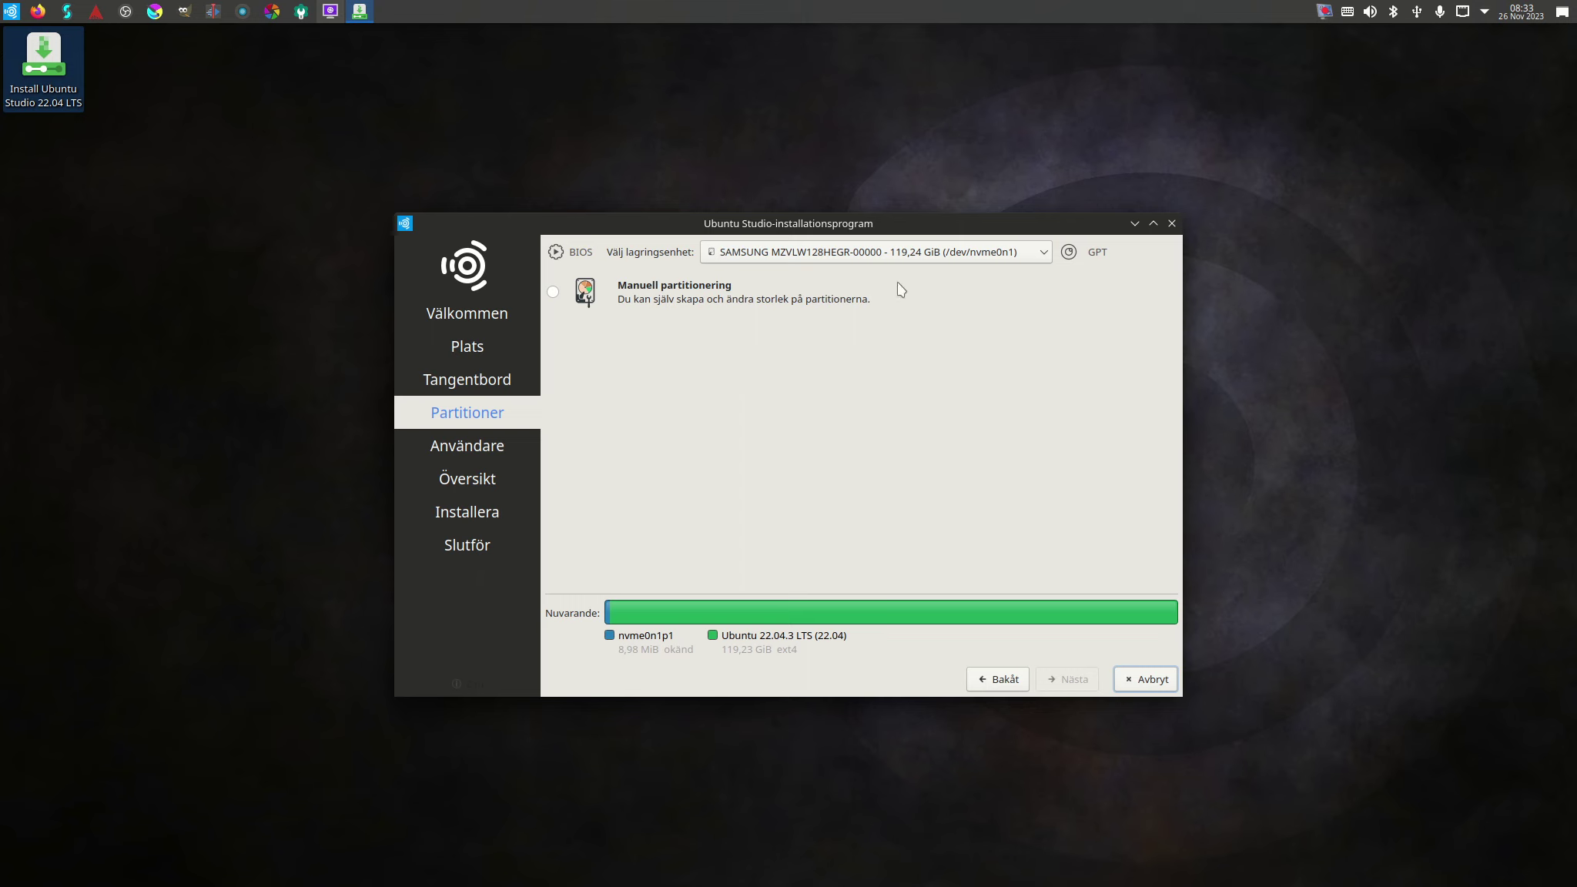
Close the installer, confirm 'Ja' in the Avbryt installation? dialog, and deselect the desktop icon.
left_click(1172, 224)
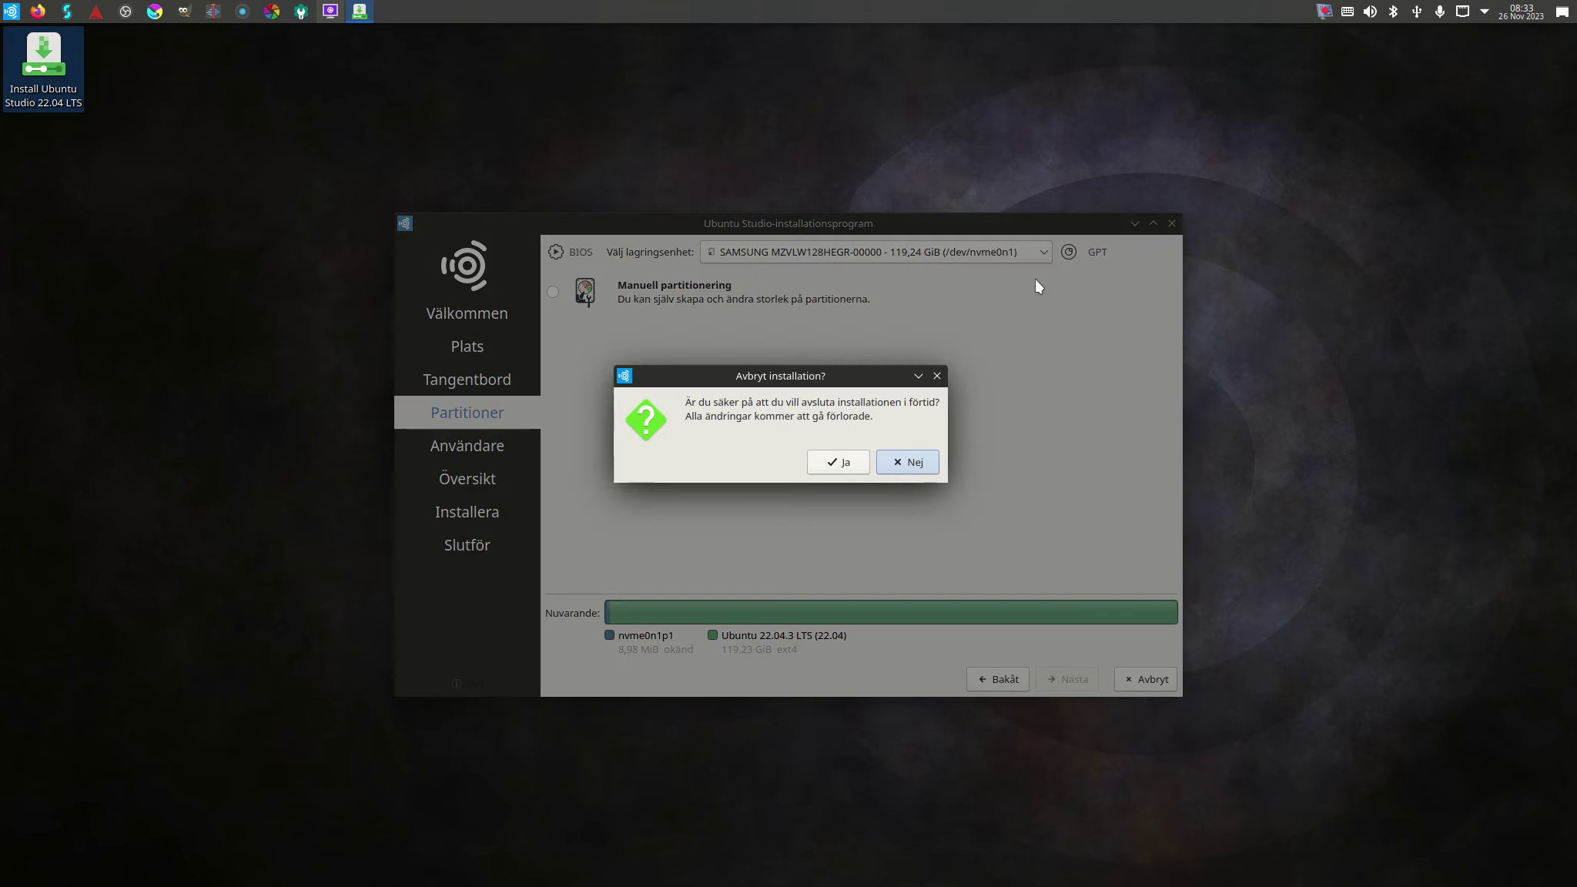
left_click(847, 461)
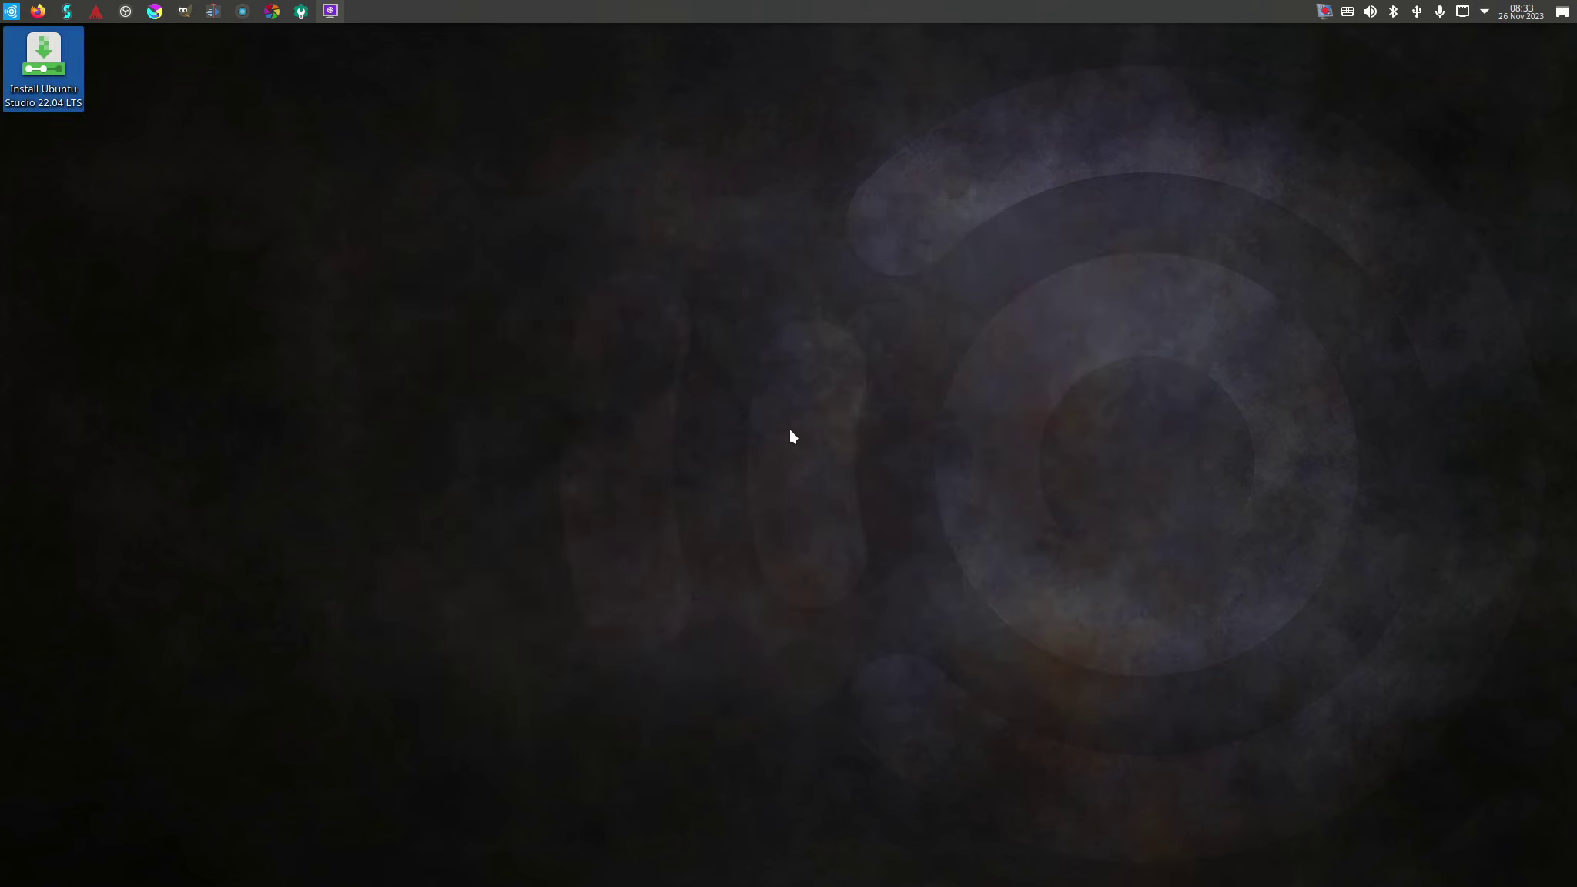
left_click(692, 433)
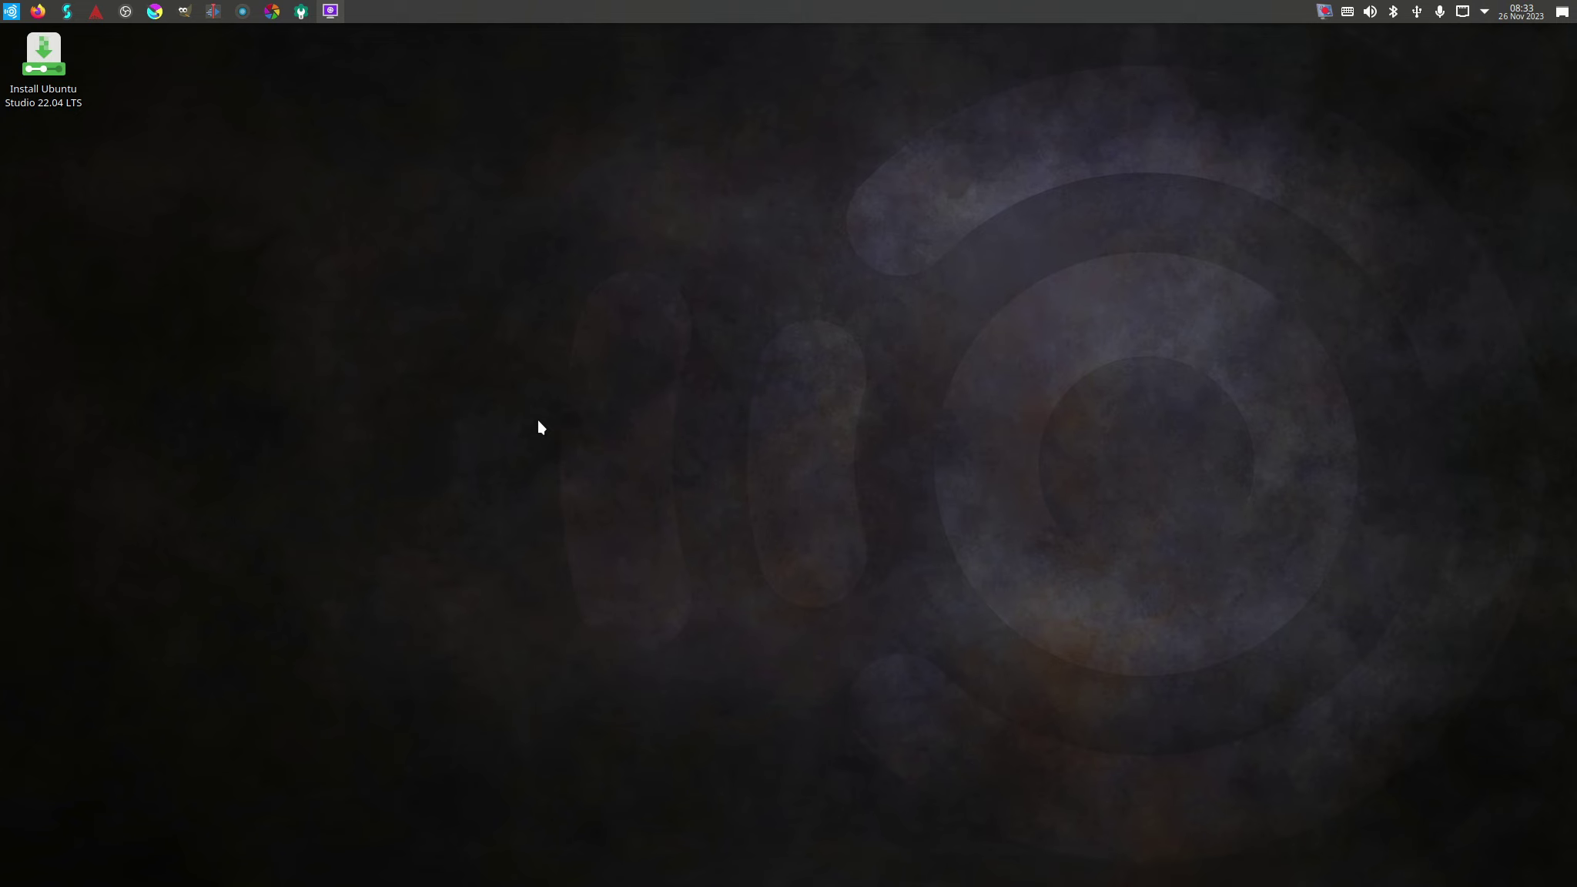